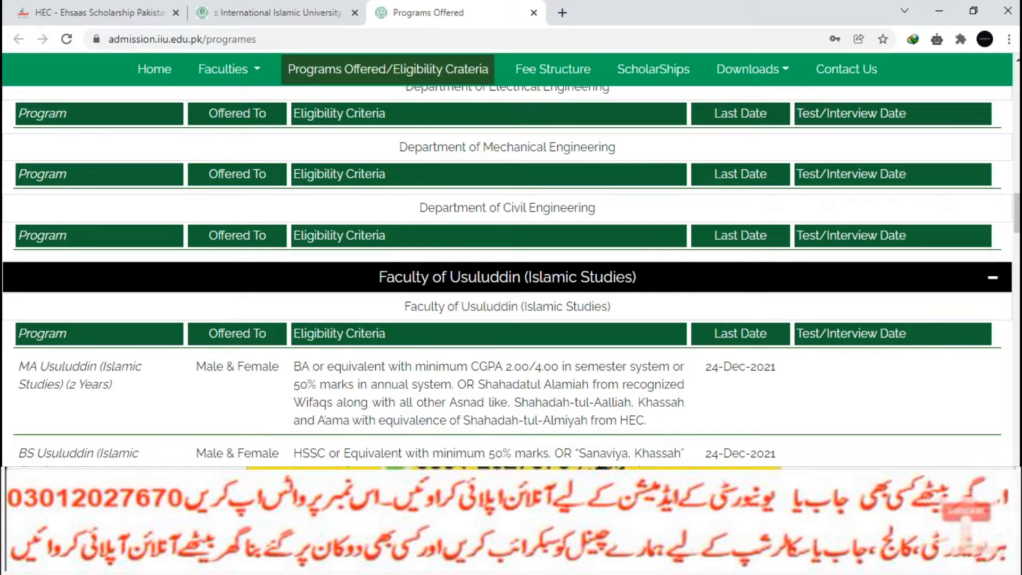
# Step: Examine the offered programs by faculty, including their eligibility criteria and application deadlines
pyautogui.scroll(-4, 511, 277)
pyautogui.scroll(-5, 511, 277)
pyautogui.scroll(-3, 511, 277)
pyautogui.scroll(-4, 511, 277)
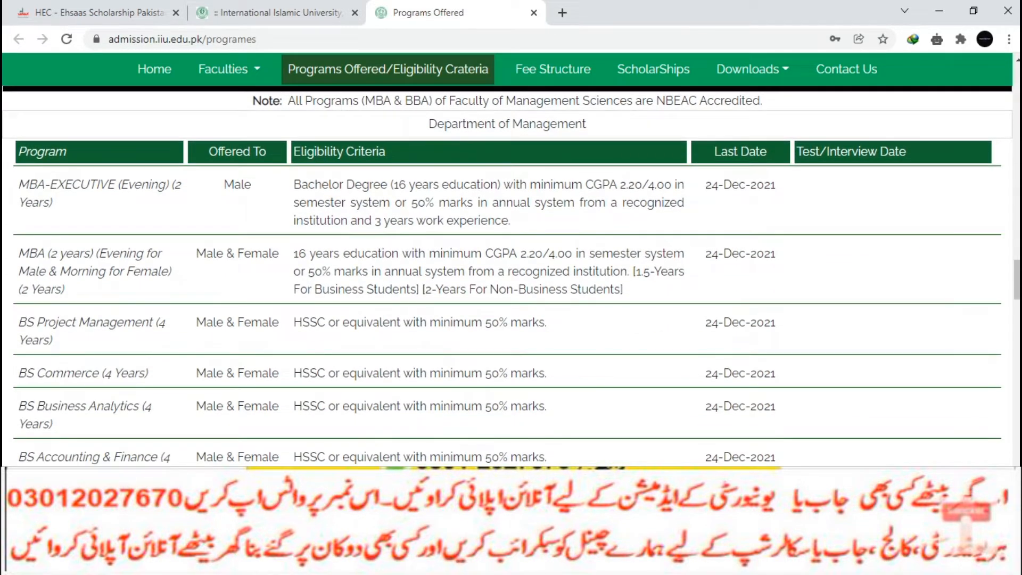
pyautogui.scroll(-6, 693, 173)
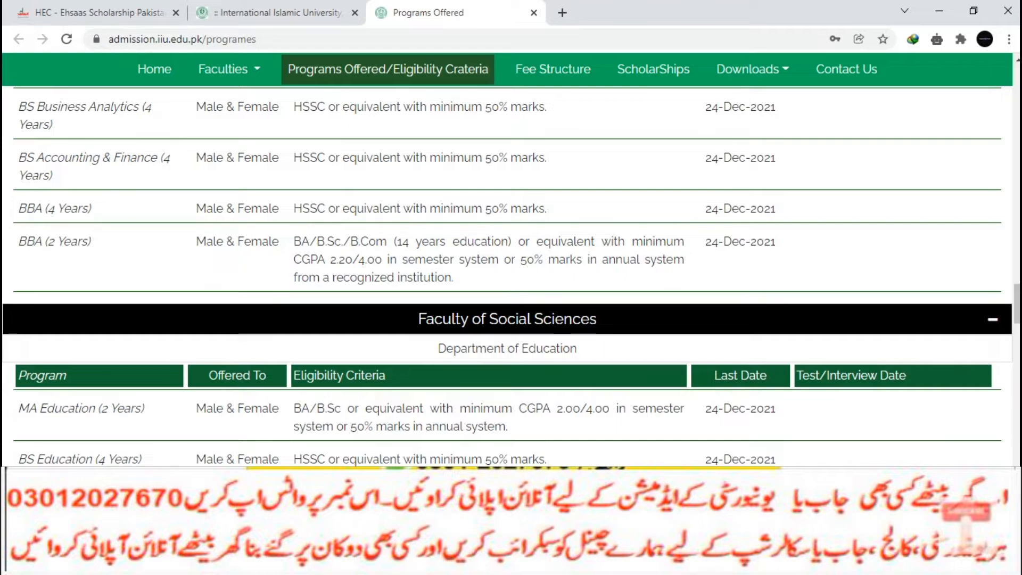
pyautogui.scroll(-4, 511, 276)
pyautogui.scroll(-4, 511, 276)
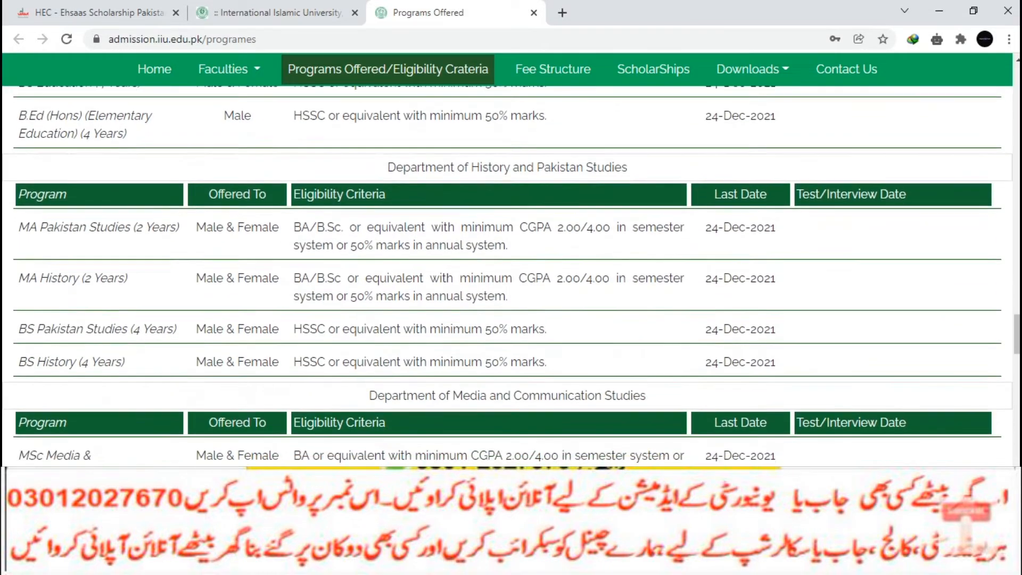
pyautogui.scroll(7, 511, 276)
pyautogui.scroll(20, 511, 276)
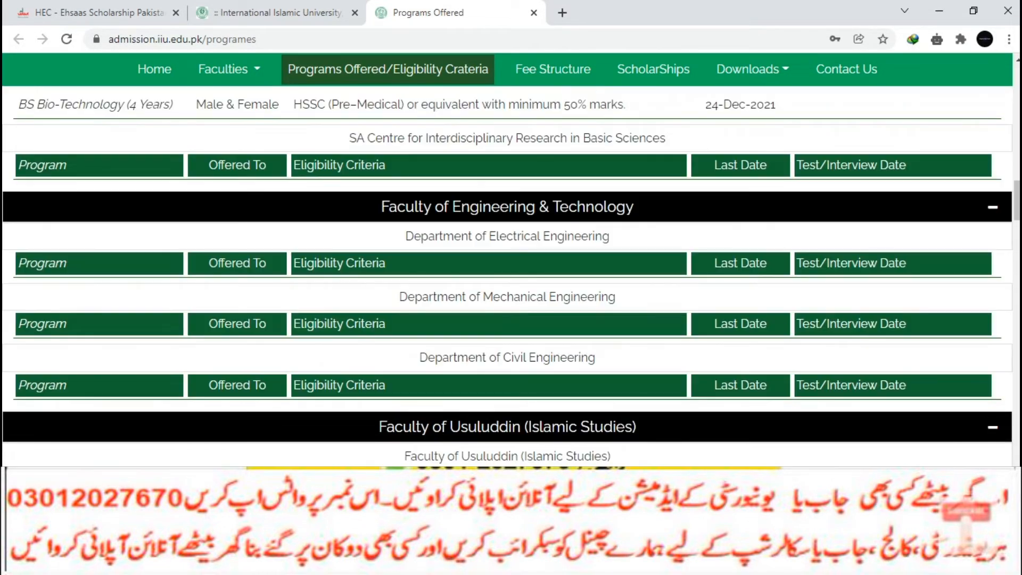
# Step: Open the Fee Structure page and review the fees for degree programs across the faculties
pyautogui.scroll(6, 511, 276)
pyautogui.press('F5')
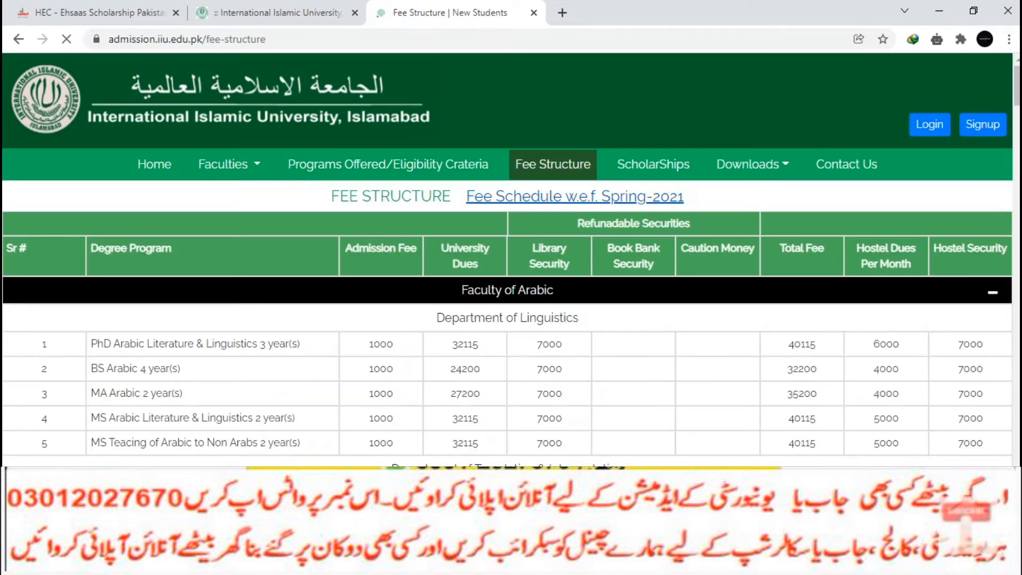
pyautogui.scroll(-2, 510, 256)
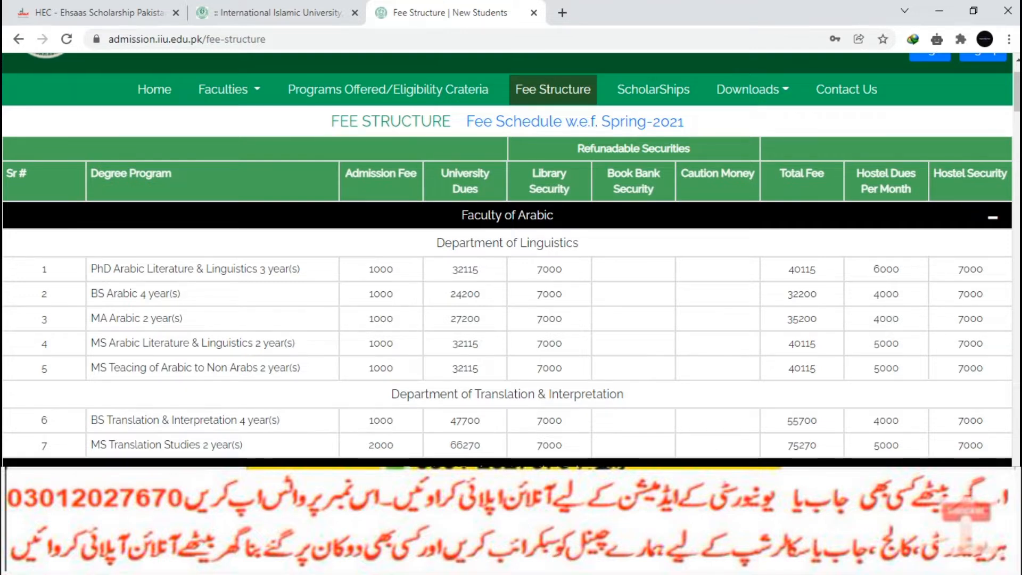
pyautogui.scroll(-5, 507, 261)
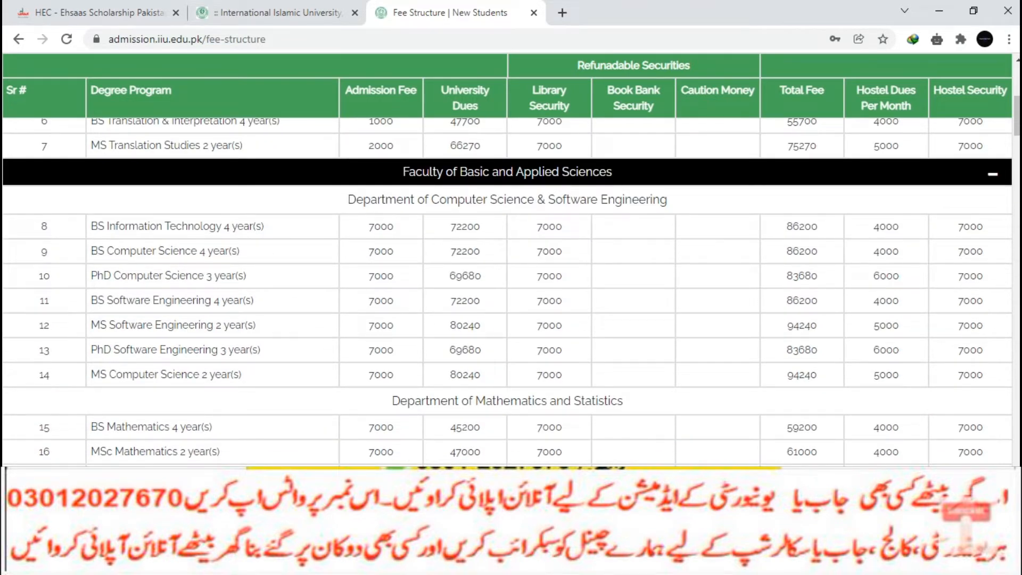
pyautogui.scroll(-20, 507, 293)
pyautogui.scroll(-15, 507, 293)
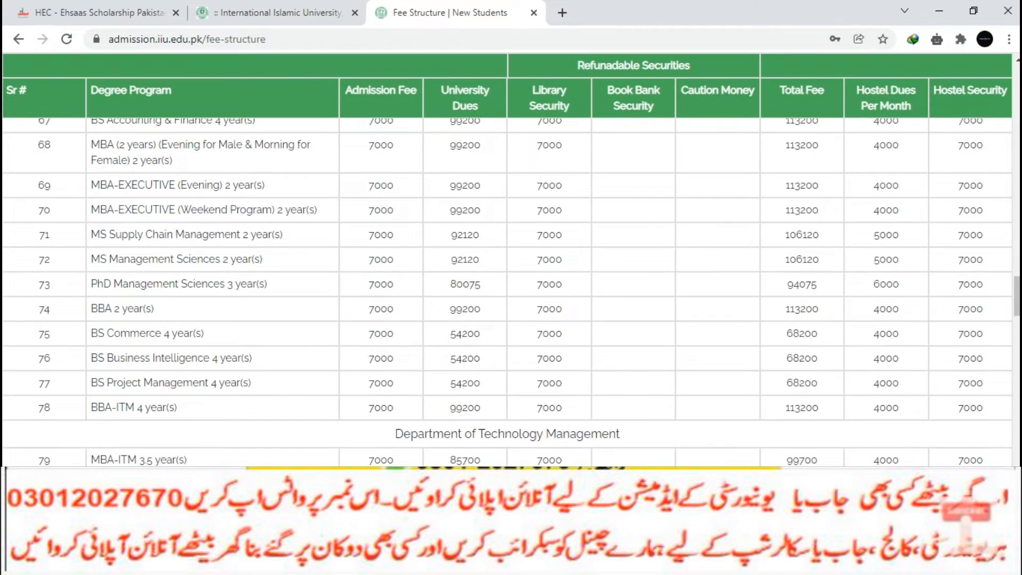
pyautogui.scroll(20, 508, 293)
pyautogui.scroll(10, 507, 293)
# Step: Return to the programs page, look at the login form, and inspect the admission portal signup form with its gender choices
pyautogui.scroll(-1, 507, 293)
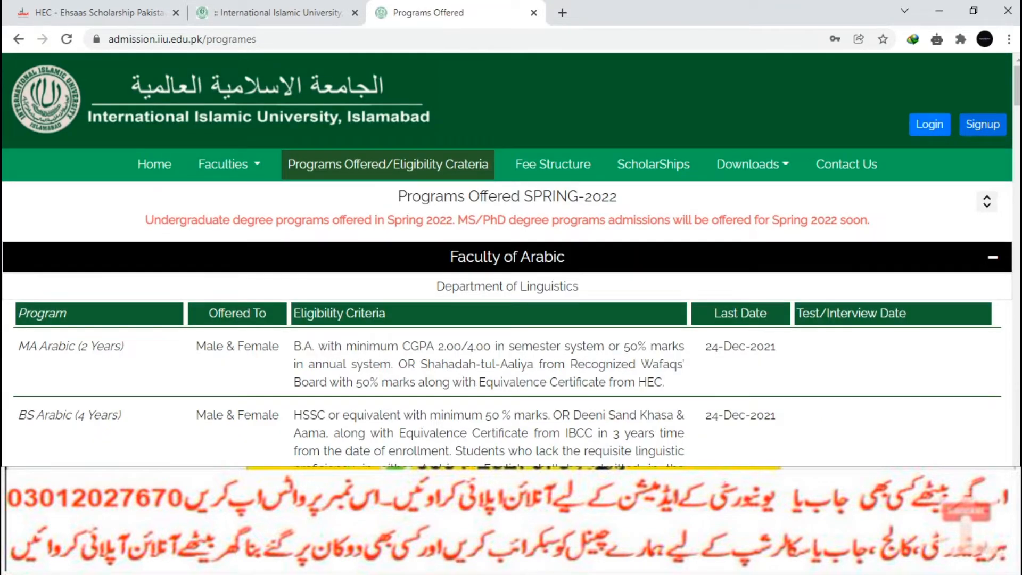
pyautogui.click(930, 124)
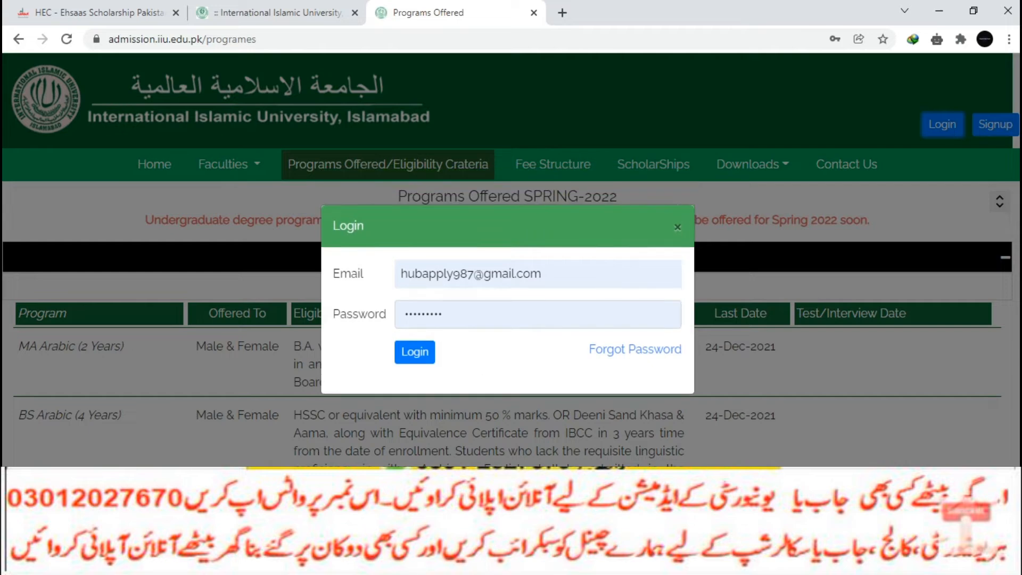
pyautogui.click(984, 125)
pyautogui.click(982, 125)
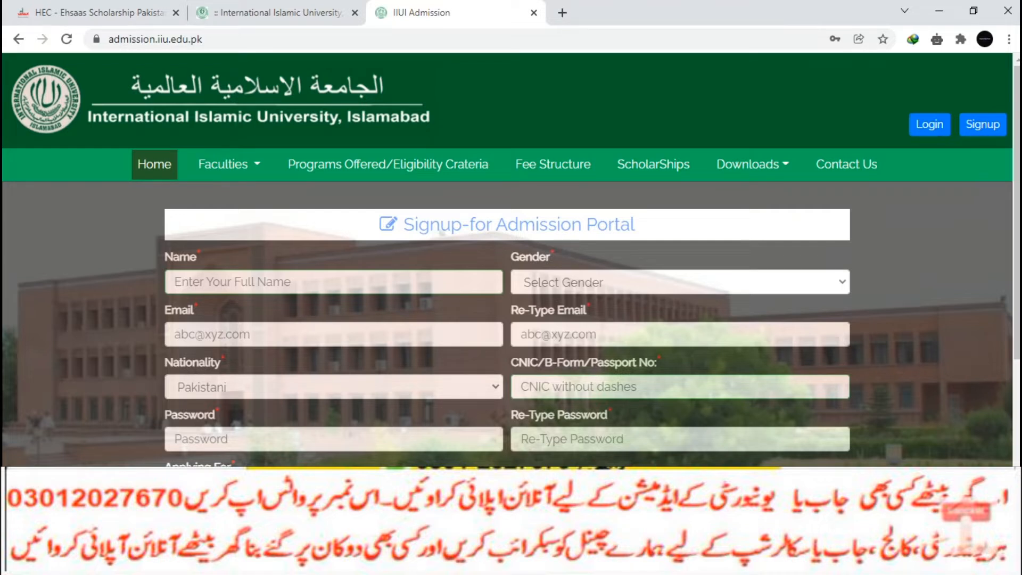
pyautogui.click(680, 282)
pyautogui.click(681, 282)
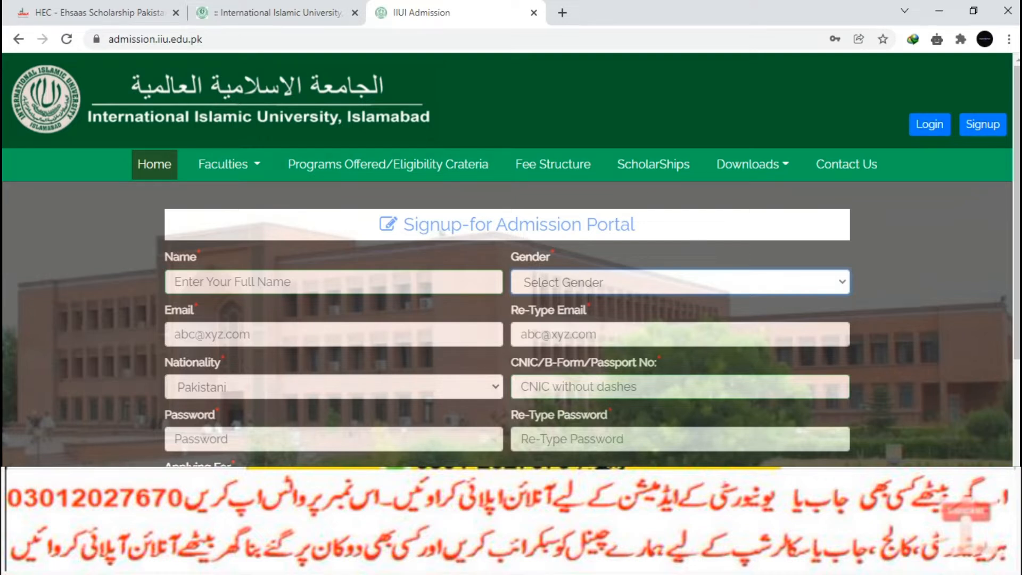
# Step: Log in to the admission portal with the prefilled account credentials and dismiss the important instructions
pyautogui.click(930, 124)
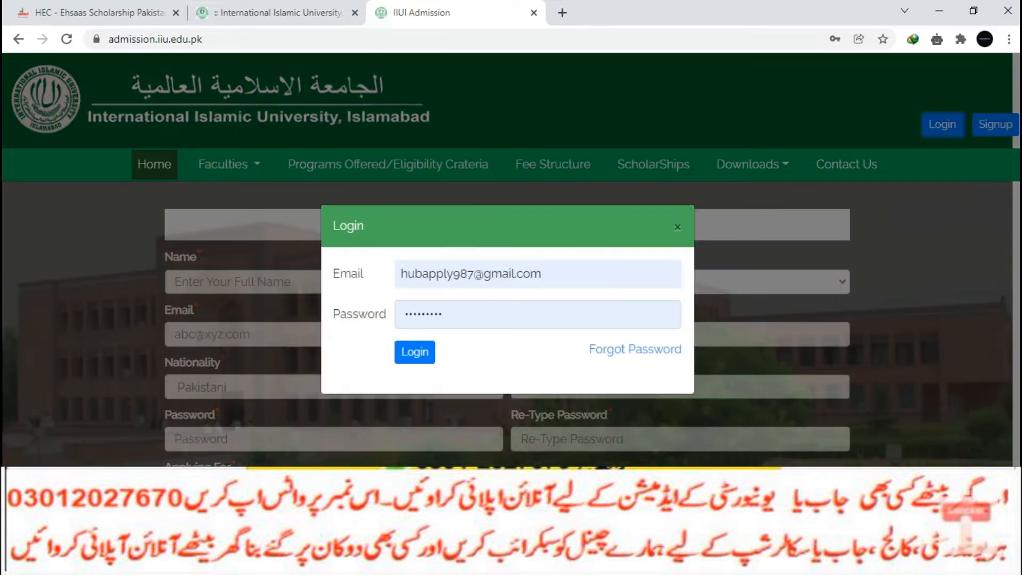
pyautogui.click(415, 352)
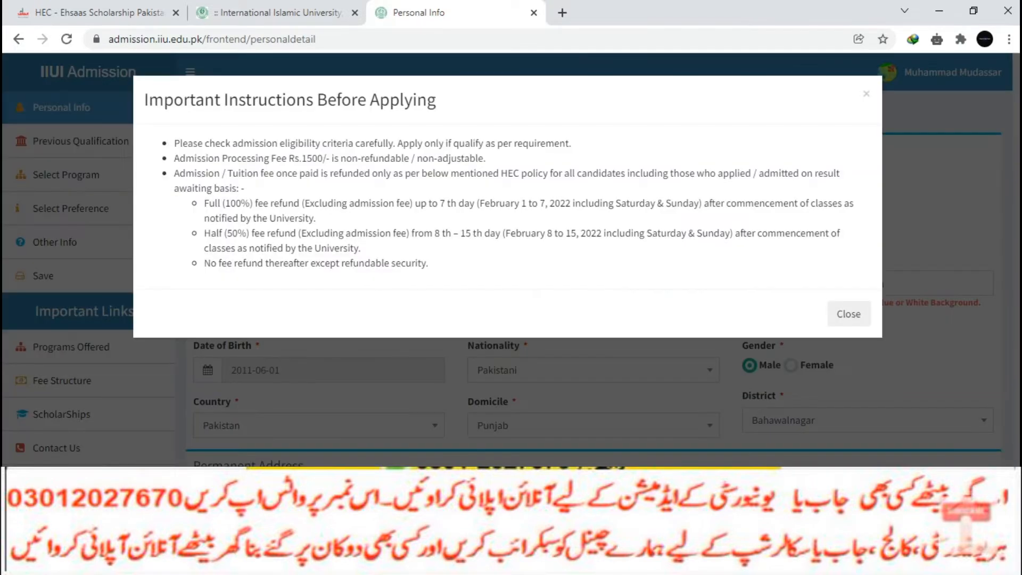
pyautogui.press('Escape')
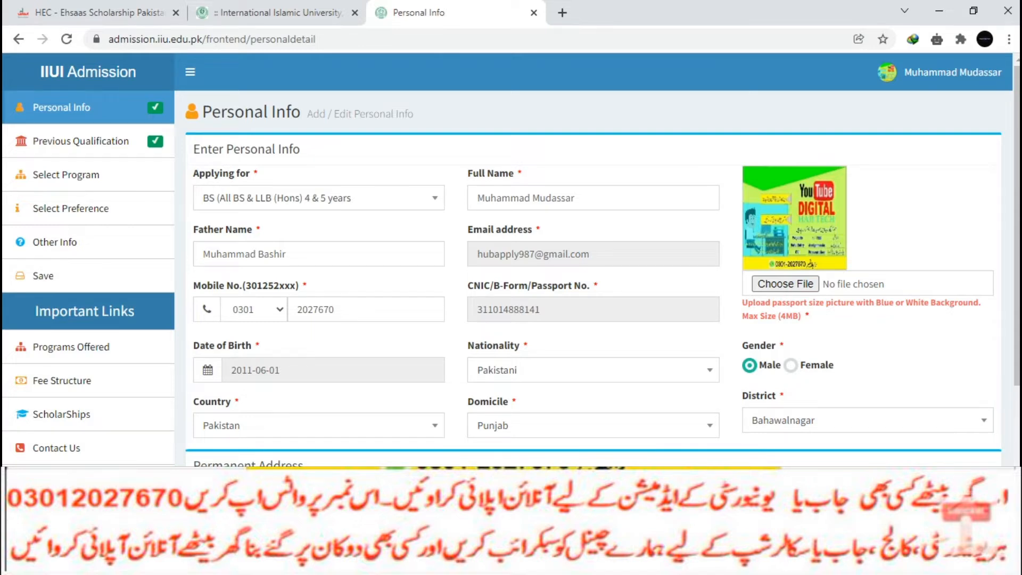
# Step: Review the personal info and address details, and save them to proceed to Previous Qualification
pyautogui.scroll(-4, 511, 260)
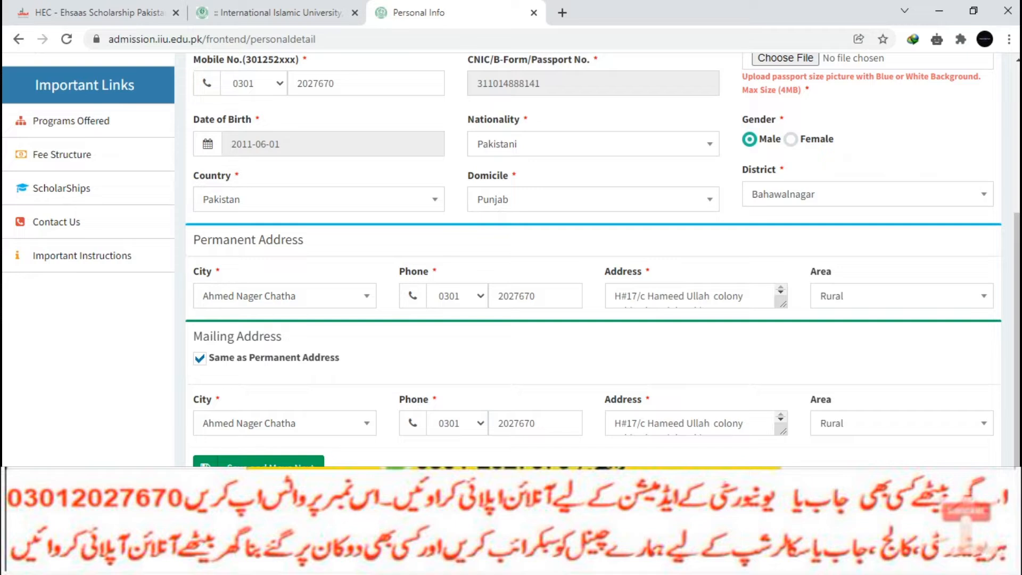
pyautogui.click(259, 470)
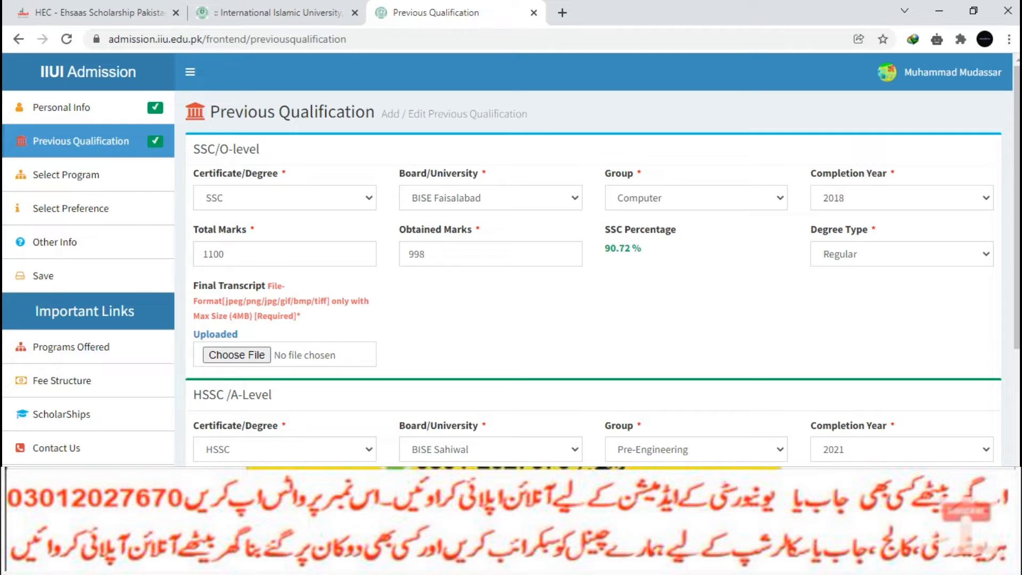
# Step: Attach ad.jpg from the Desktop as the SSC/O-level final transcript
pyautogui.click(236, 354)
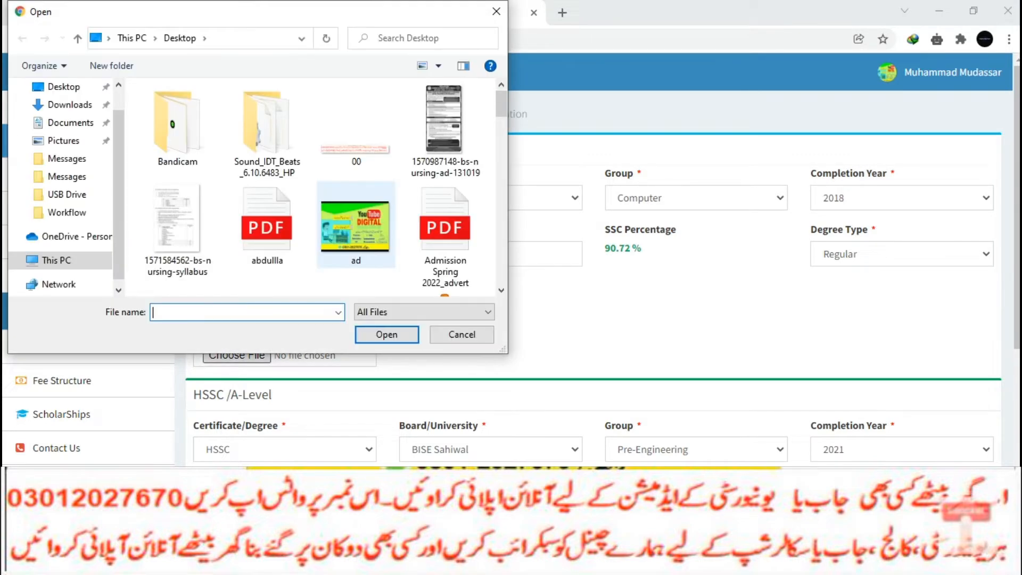
pyautogui.click(356, 225)
pyautogui.click(386, 334)
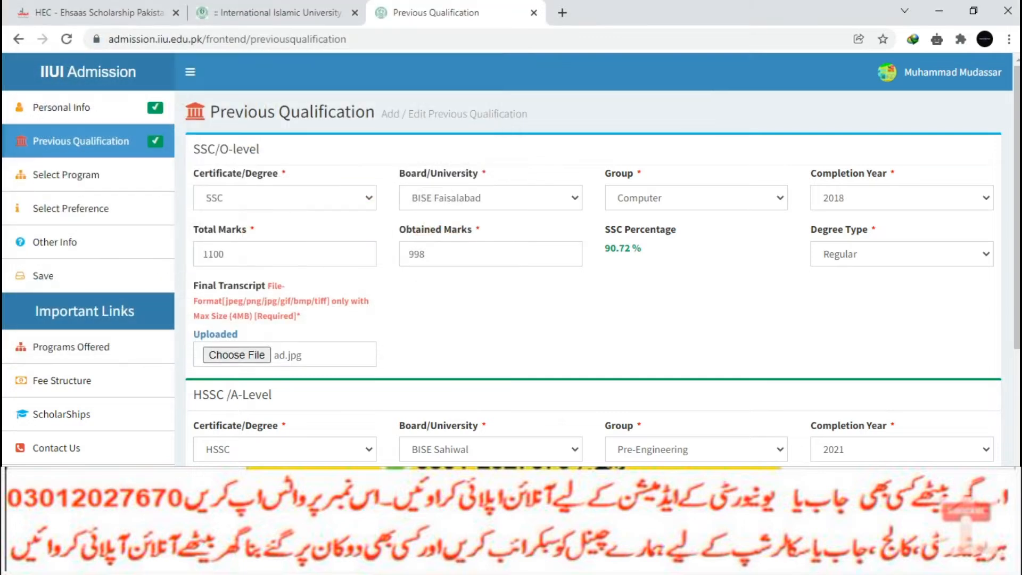
# Step: Attach ad.jpg as the HSSC/A-Level final transcript, and switch Result Waiting off and back on
pyautogui.scroll(-1, 593, 261)
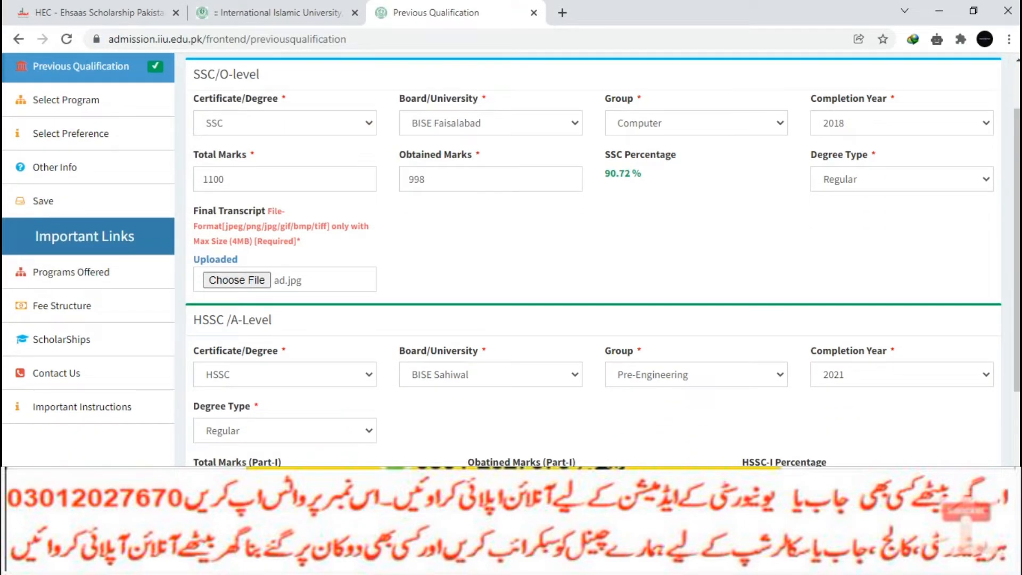
pyautogui.scroll(-2, 593, 260)
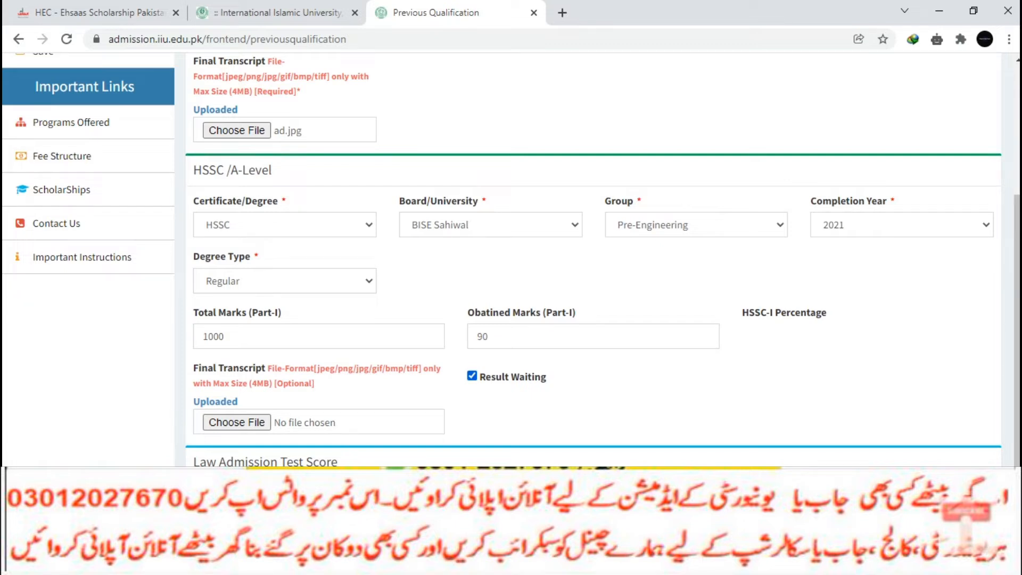
pyautogui.click(237, 423)
pyautogui.click(356, 225)
pyautogui.click(387, 335)
pyautogui.click(472, 375)
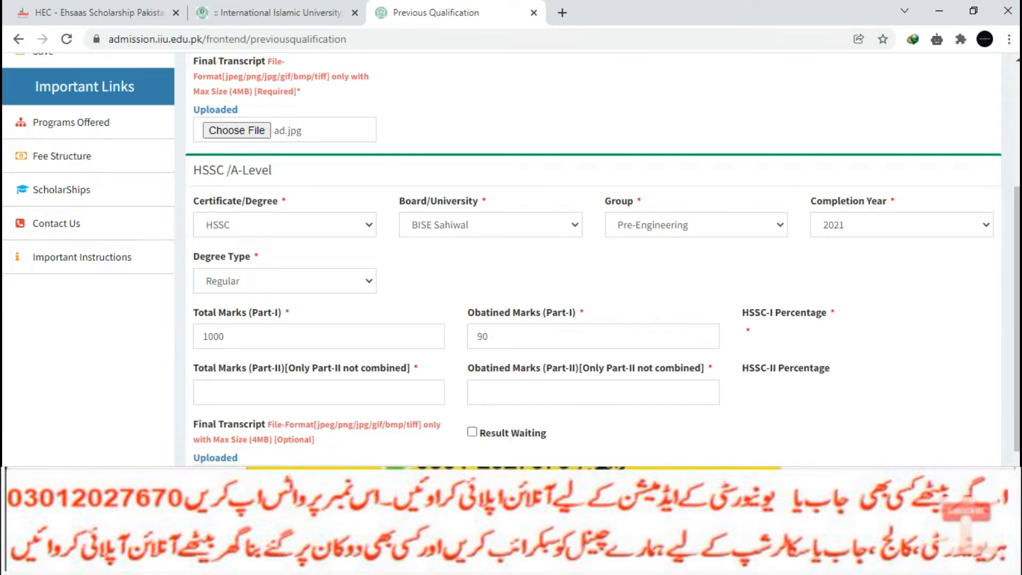
pyautogui.click(471, 432)
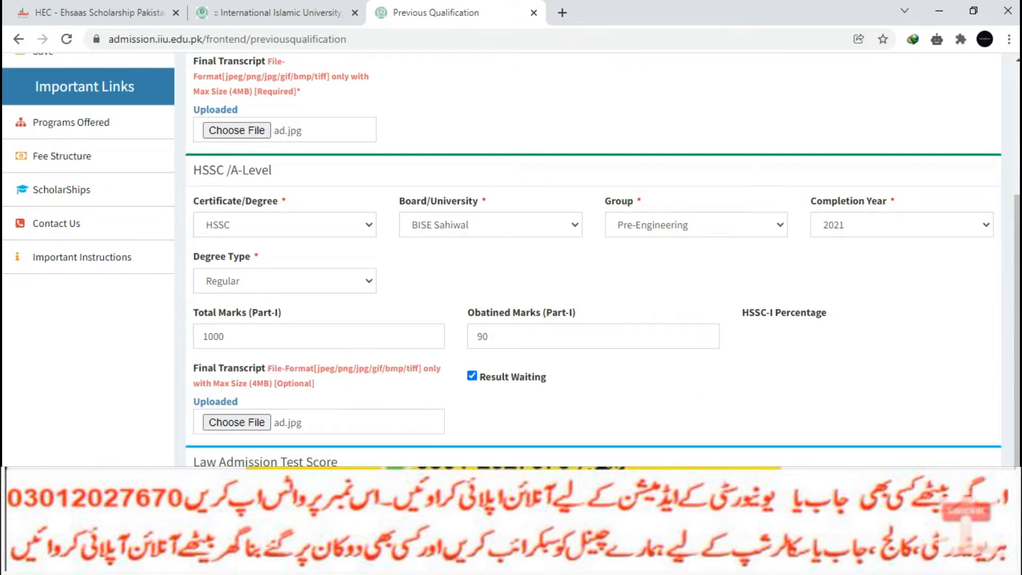
# Step: Leave the Law Admission Test score empty and save the previous qualifications to proceed to program selection
pyautogui.scroll(-2, 471, 432)
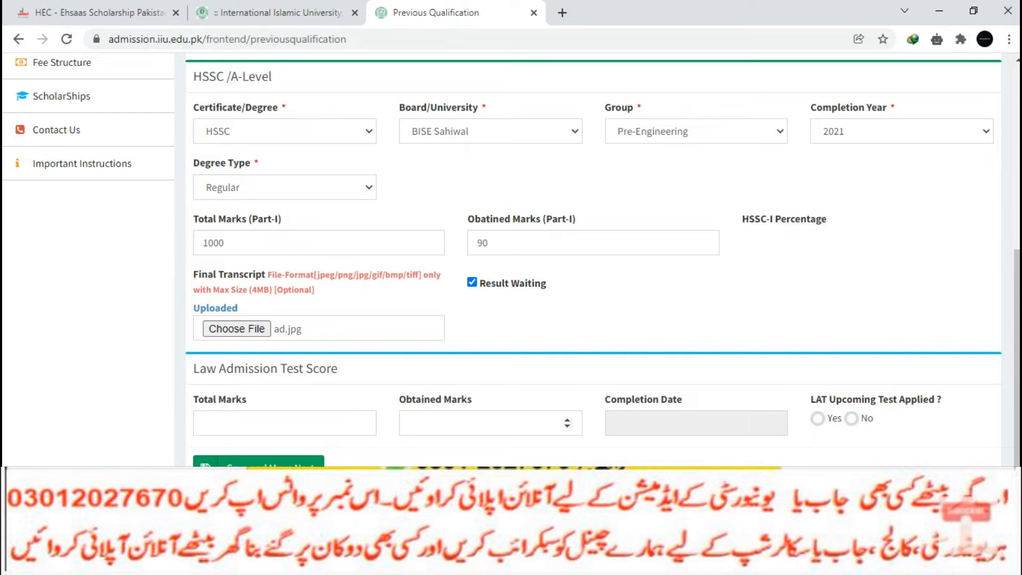
pyautogui.click(258, 461)
pyautogui.click(614, 202)
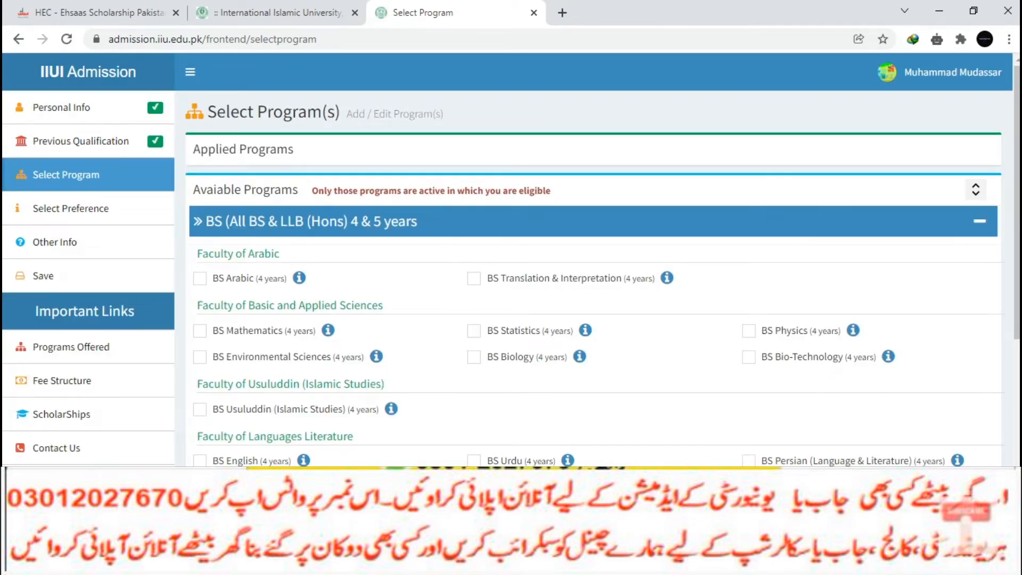
# Step: Select the BS Arabic and BS Statistics programs, agreeing to the requirements of each
pyautogui.click(199, 278)
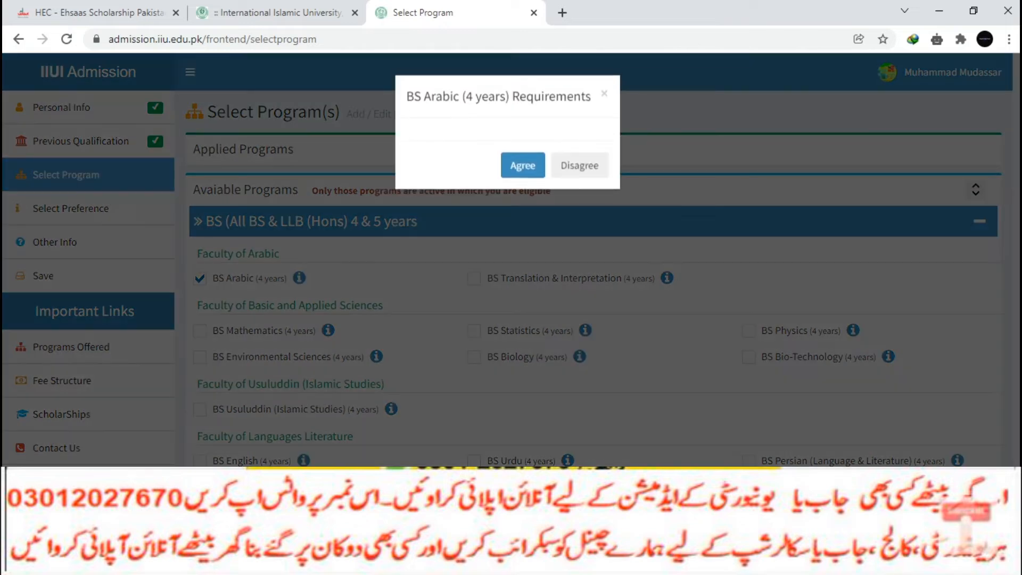
pyautogui.click(523, 361)
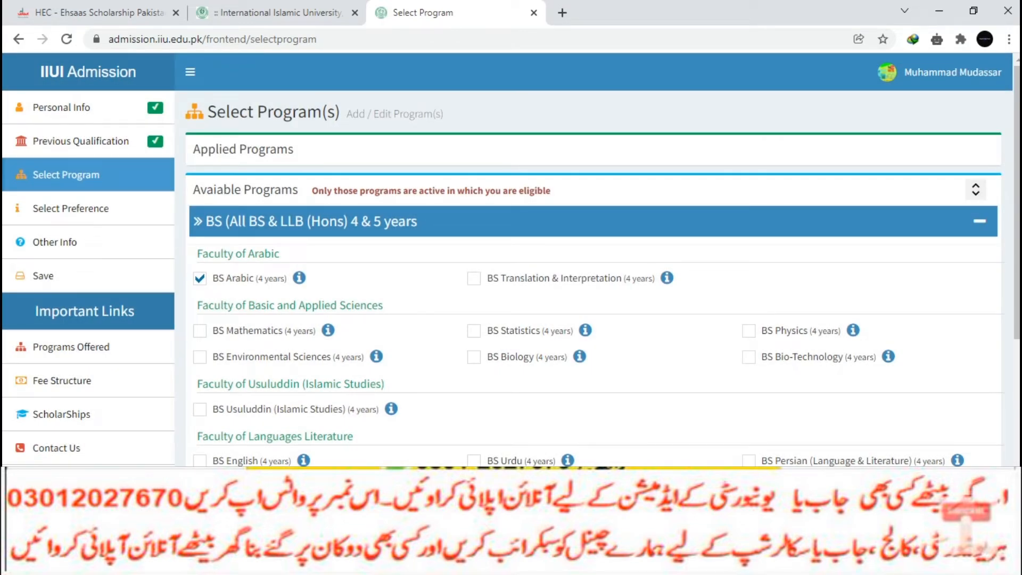
pyautogui.click(474, 331)
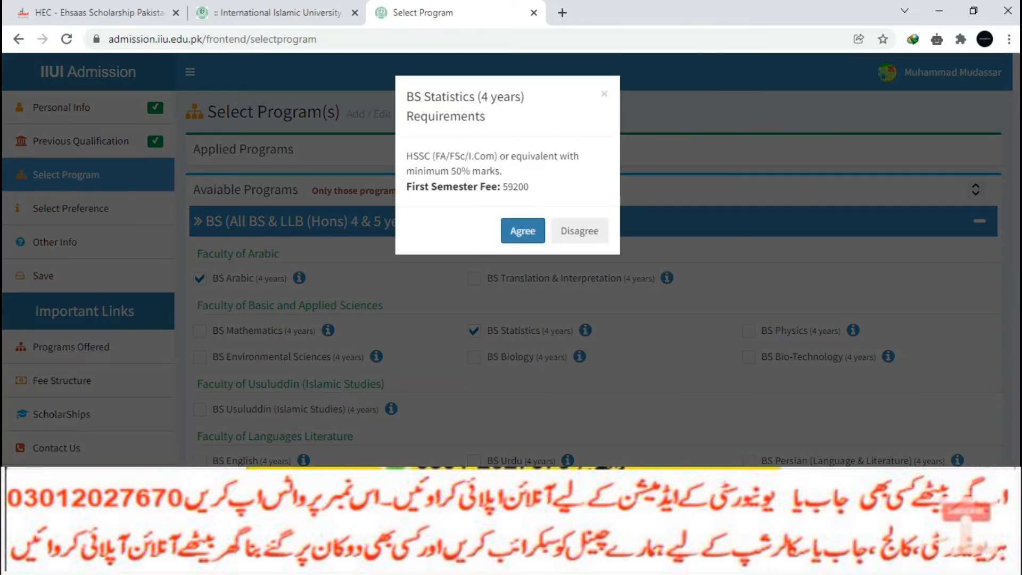
pyautogui.click(523, 231)
# Step: Look through the remaining available programs and select BS Islamic Banking and Finance, agreeing to its requirements
pyautogui.scroll(-5, 522, 231)
pyautogui.scroll(-1, 511, 260)
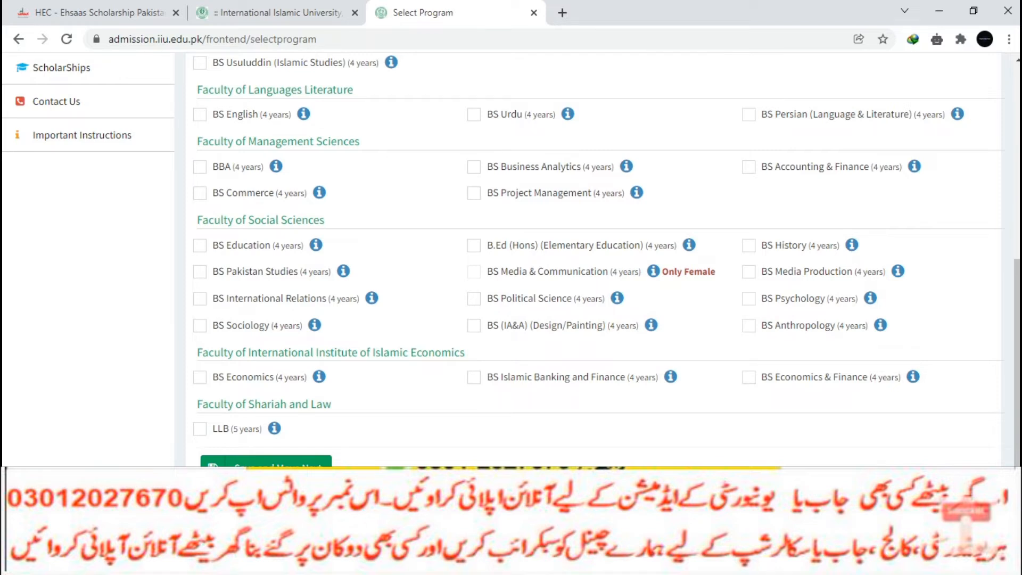
pyautogui.scroll(2, 511, 256)
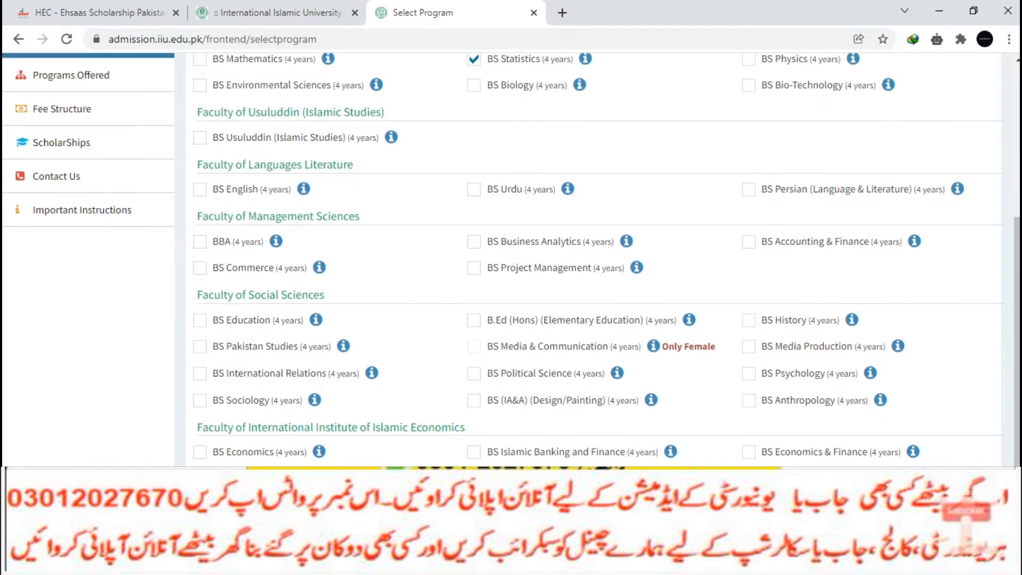
pyautogui.scroll(4, 511, 255)
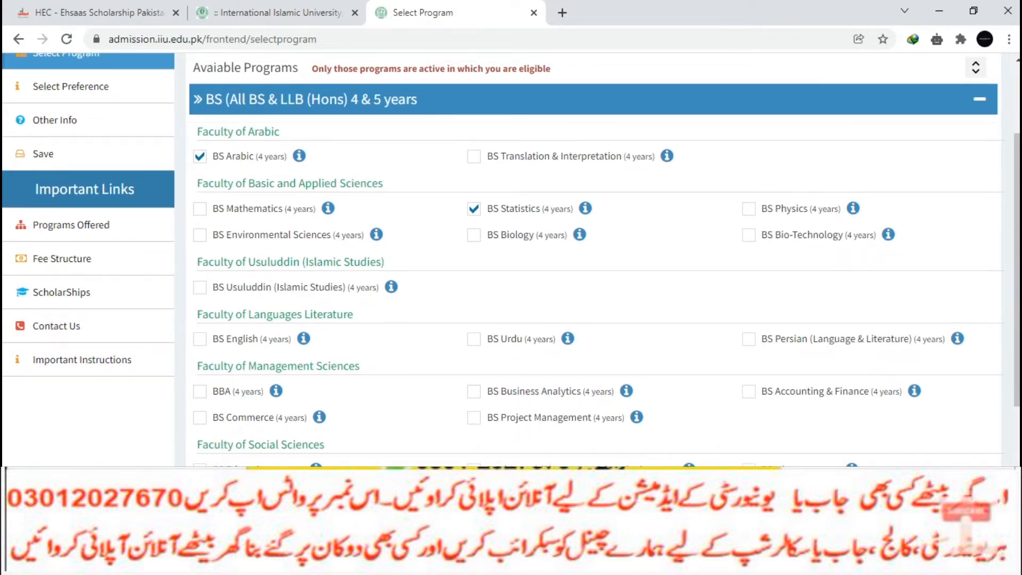
pyautogui.scroll(-2, 510, 255)
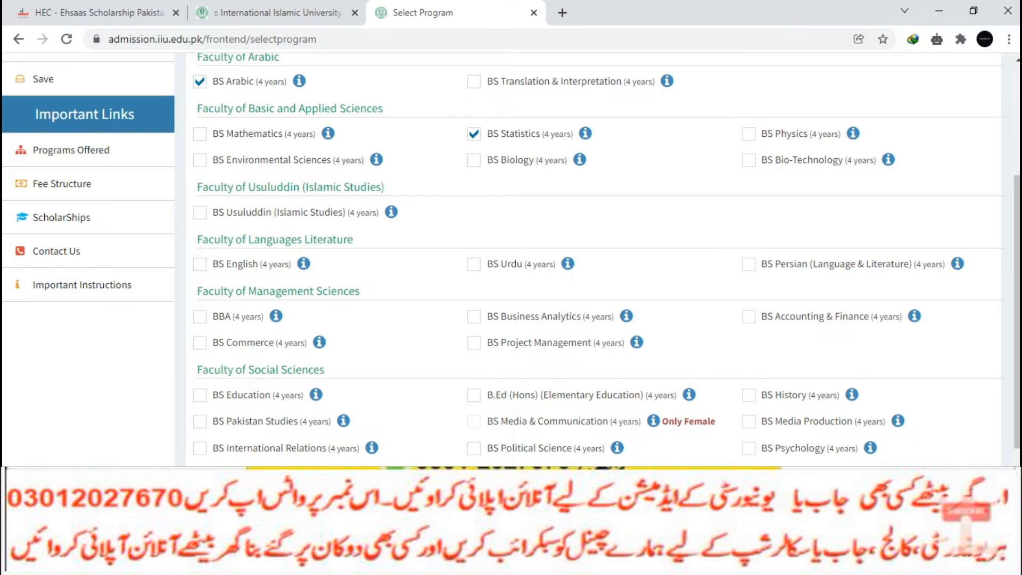
pyautogui.scroll(-3, 586, 255)
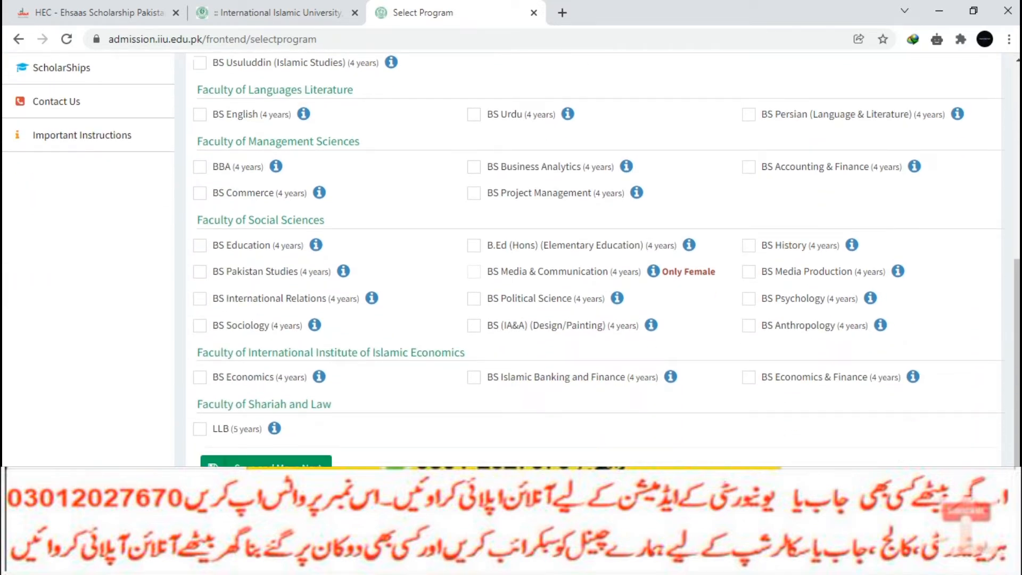
pyautogui.click(474, 376)
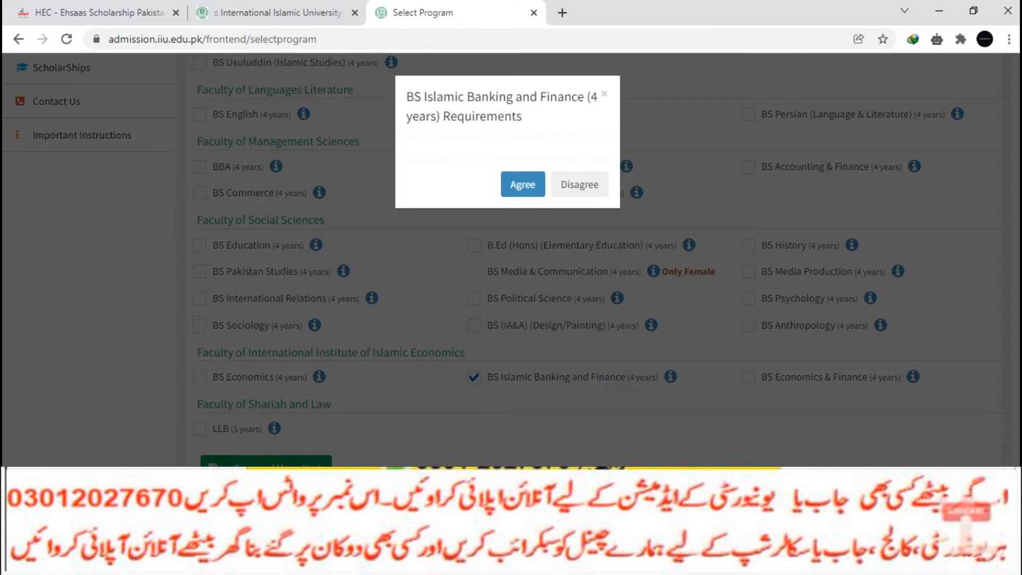
pyautogui.click(522, 231)
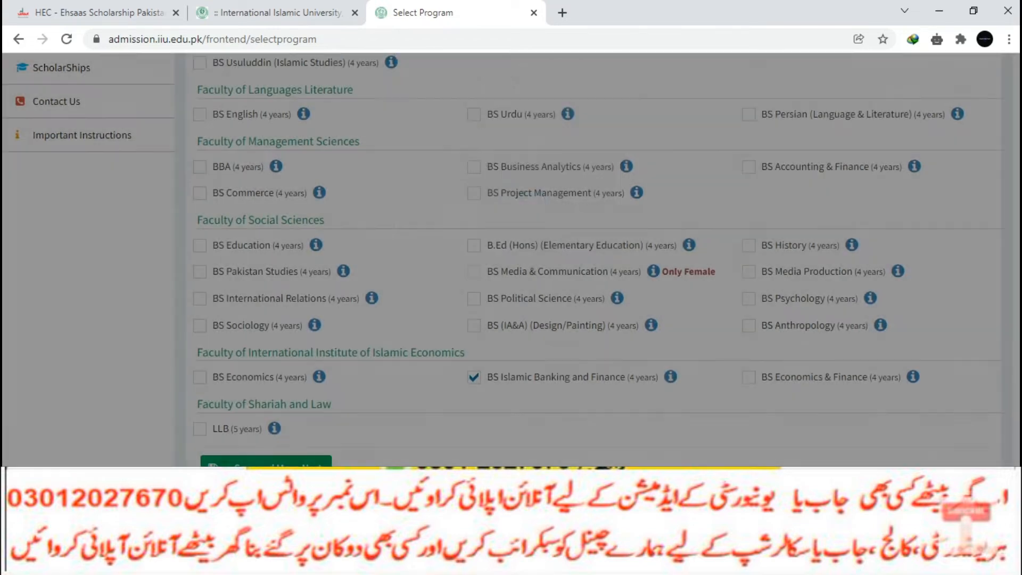
# Step: Select the BS Education program, agree to its requirements, and save the program selection to proceed to preferences
pyautogui.click(200, 246)
pyautogui.click(522, 231)
pyautogui.scroll(7, 511, 259)
pyautogui.scroll(-4, 510, 260)
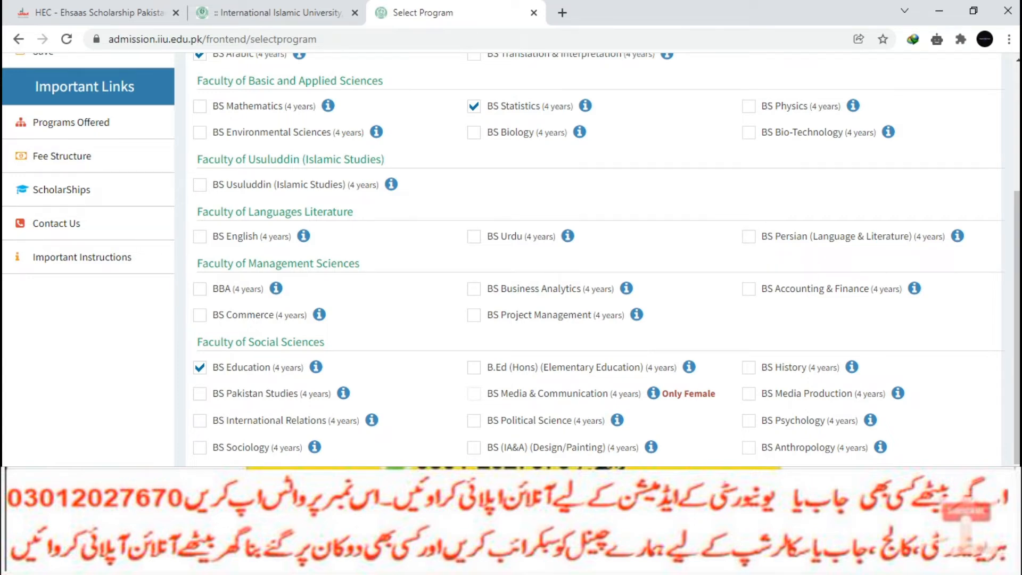
pyautogui.scroll(-2, 596, 261)
pyautogui.click(266, 467)
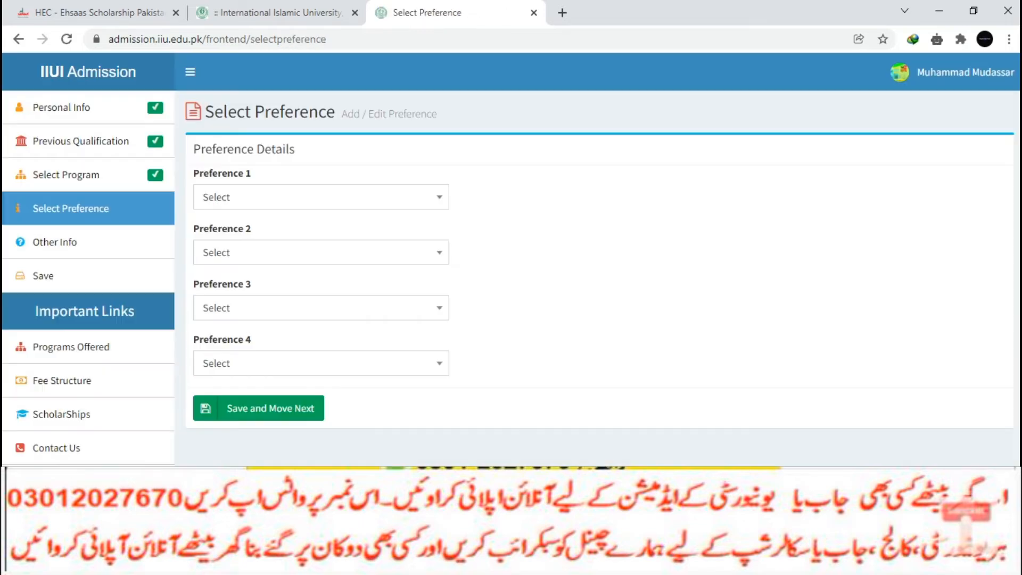
# Step: Rank the preferences as BS Arabic, BS Statistics, BS Education and BS Islamic Banking and Finance, and save them
pyautogui.click(321, 197)
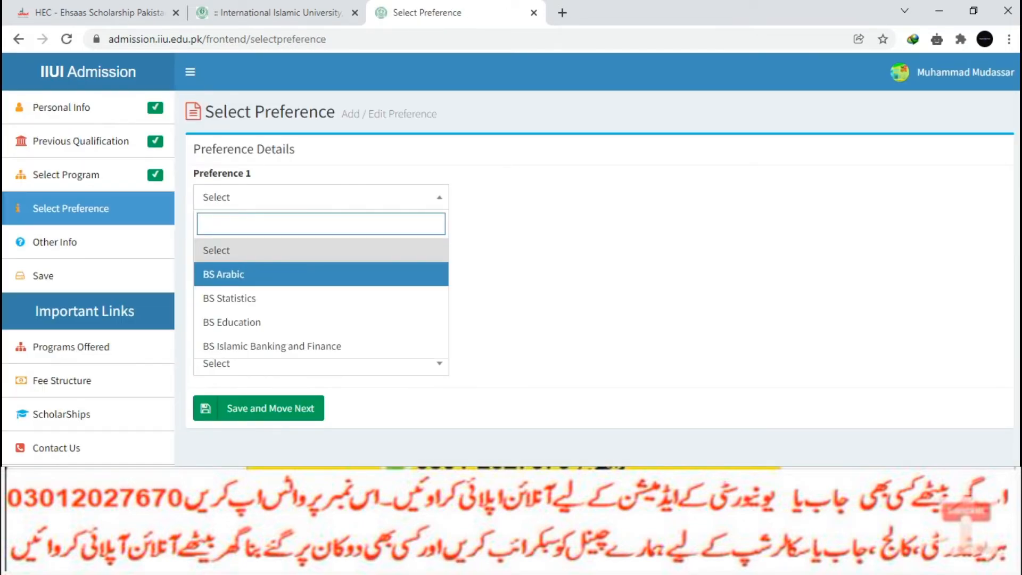
pyautogui.click(321, 273)
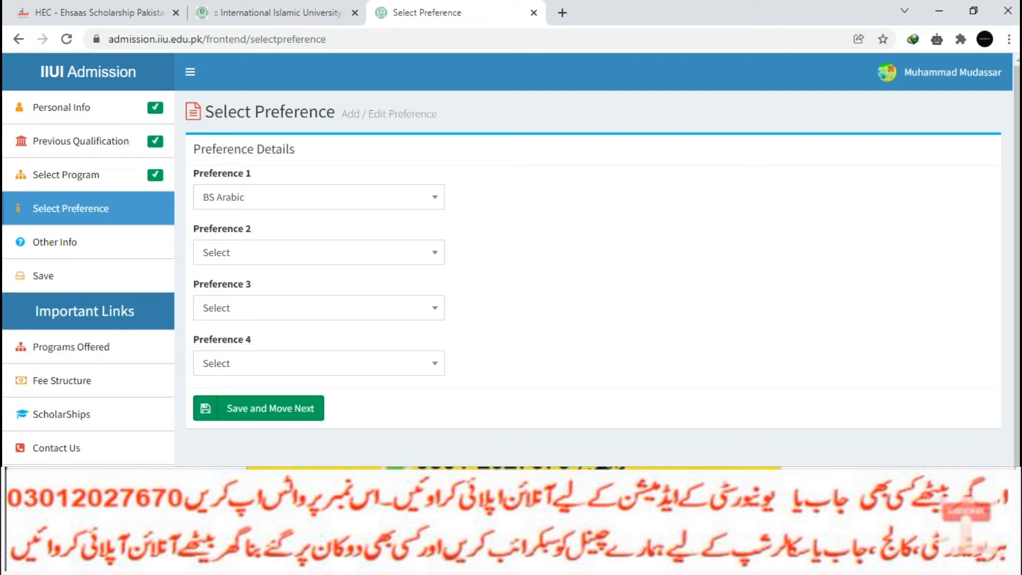
pyautogui.click(318, 252)
pyautogui.click(319, 351)
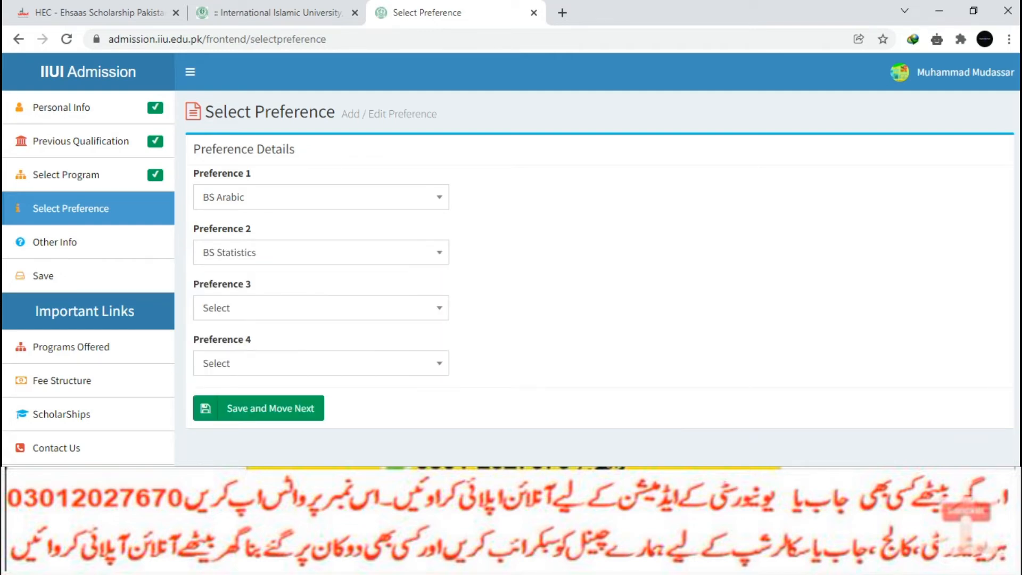
pyautogui.click(321, 308)
pyautogui.click(319, 429)
pyautogui.click(320, 363)
pyautogui.click(321, 511)
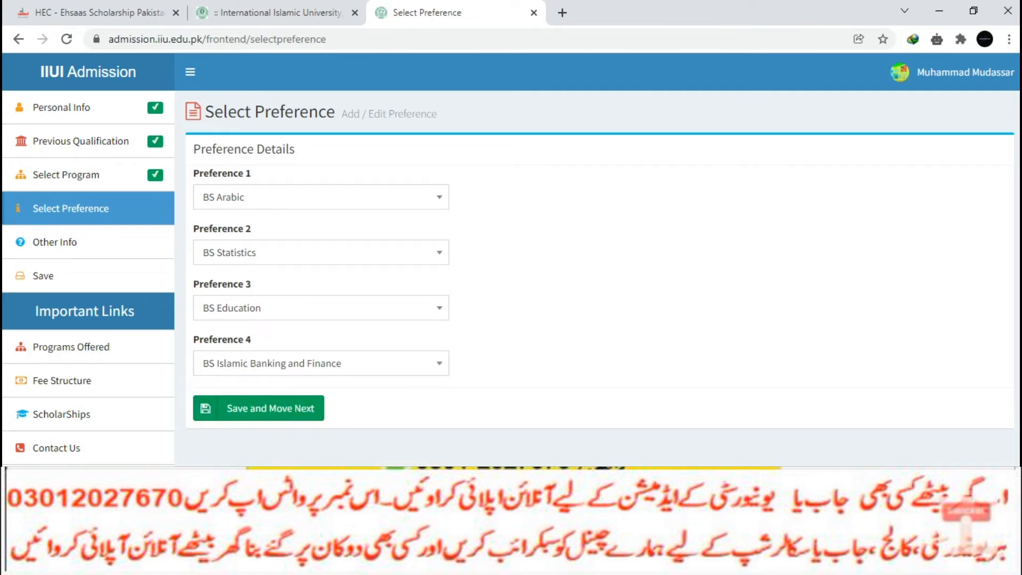
pyautogui.click(259, 408)
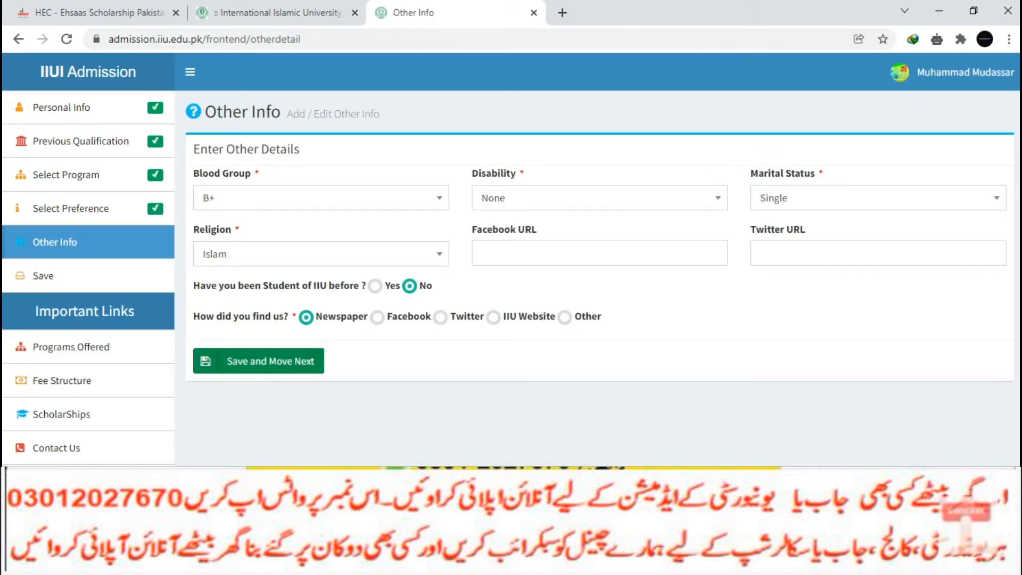
# Step: Save the other info as filled, declare that the provided information is correct, and submit the application
pyautogui.click(259, 361)
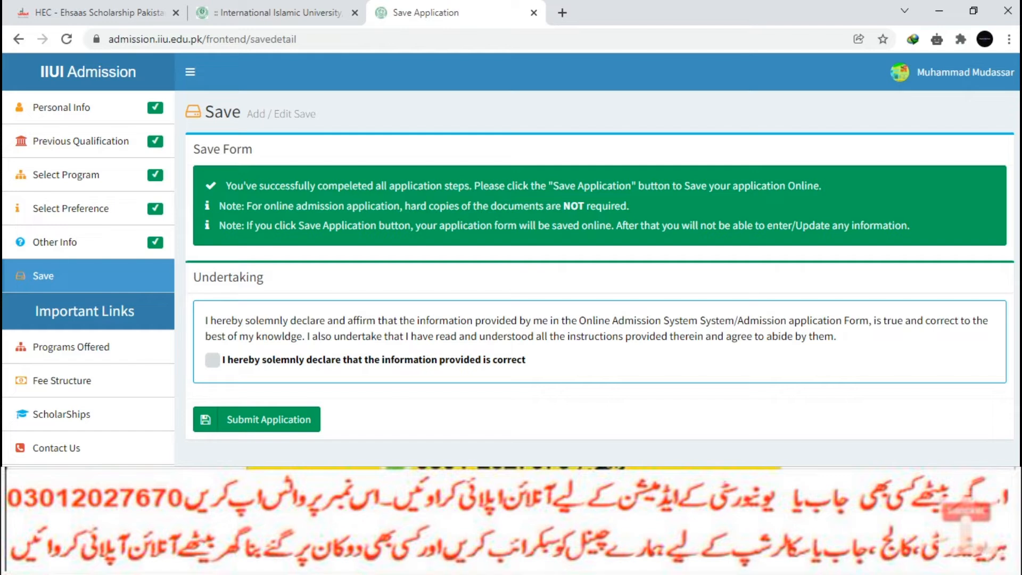
pyautogui.click(212, 360)
pyautogui.click(257, 419)
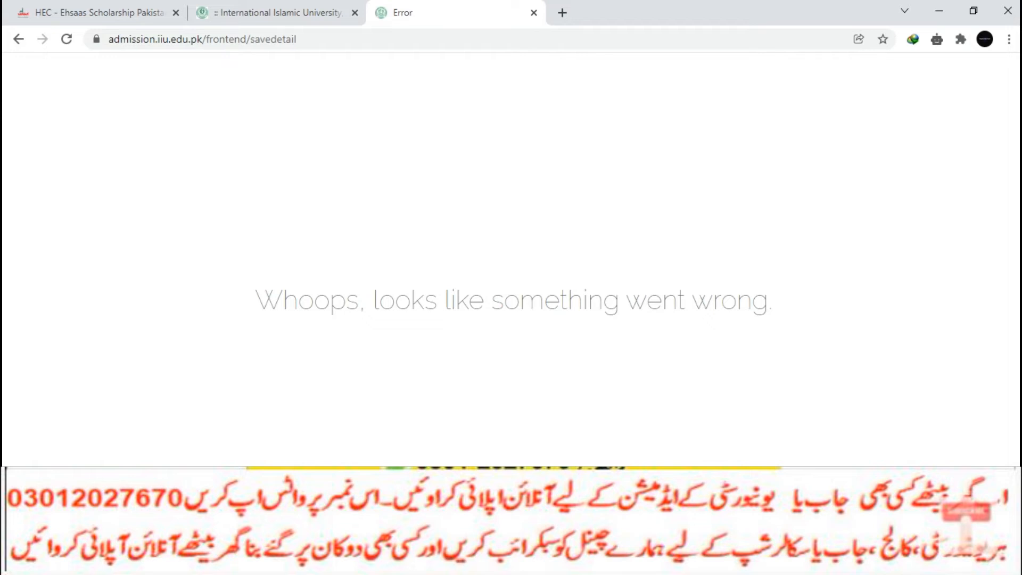
pyautogui.click(18, 39)
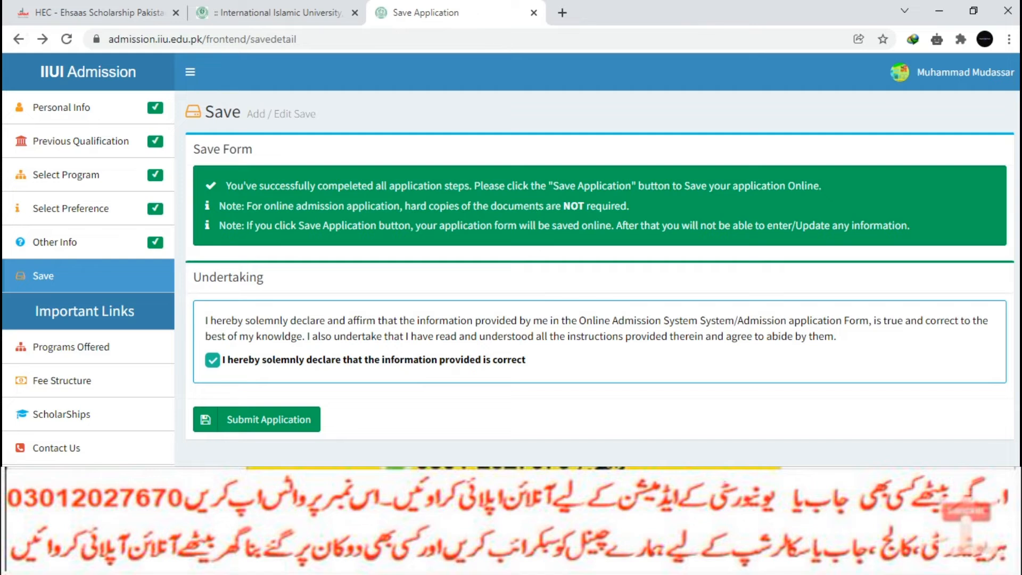
pyautogui.click(256, 419)
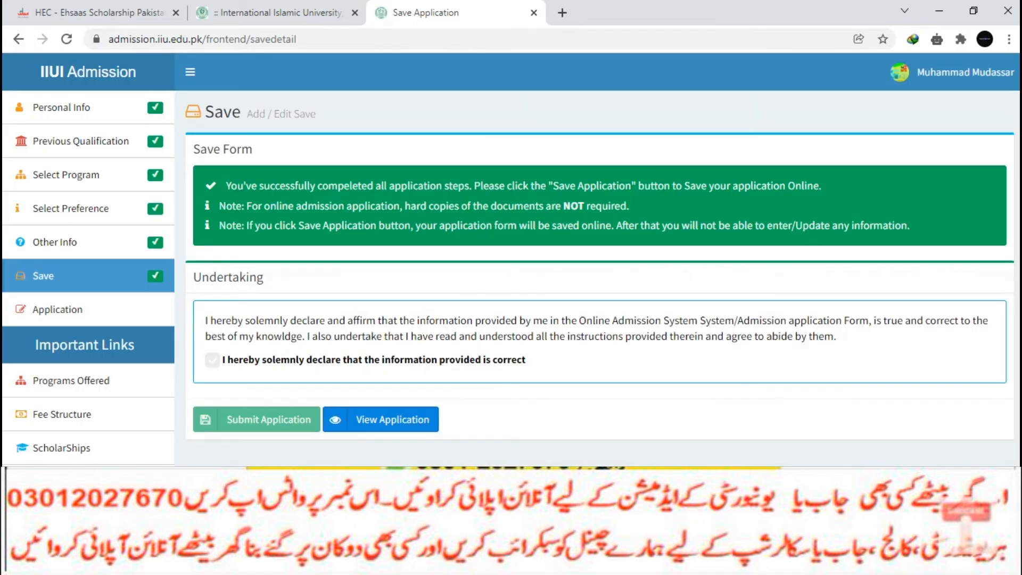
# Step: View the submitted applications and check the fee deposit date calendar for BS Arabic without choosing a date
pyautogui.click(380, 419)
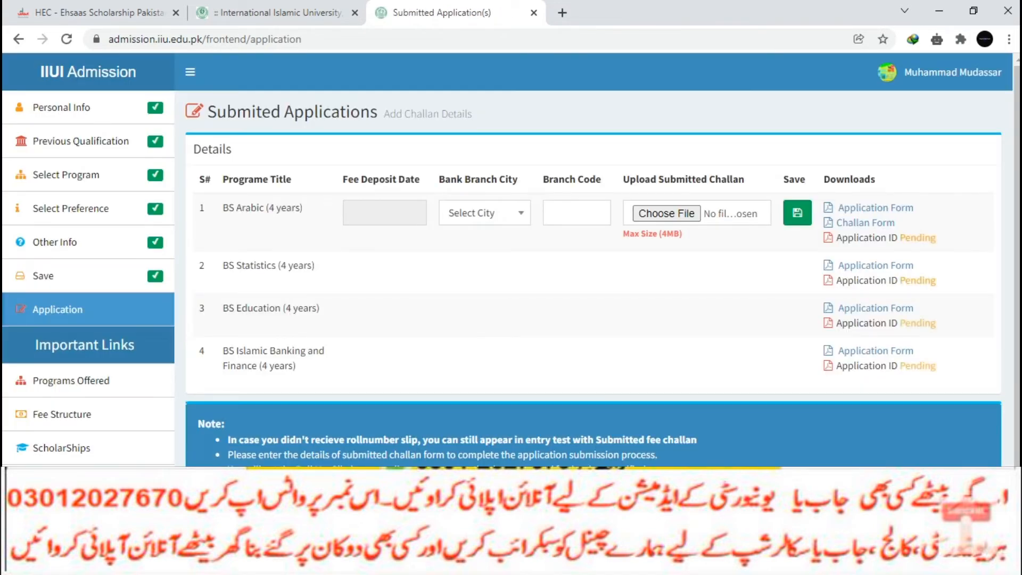
pyautogui.click(384, 212)
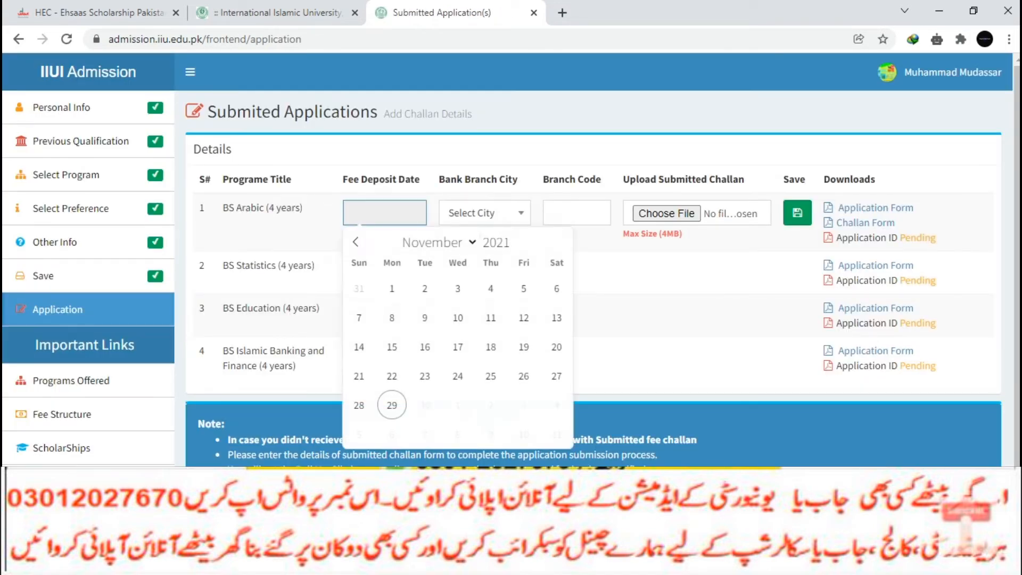
pyautogui.click(652, 282)
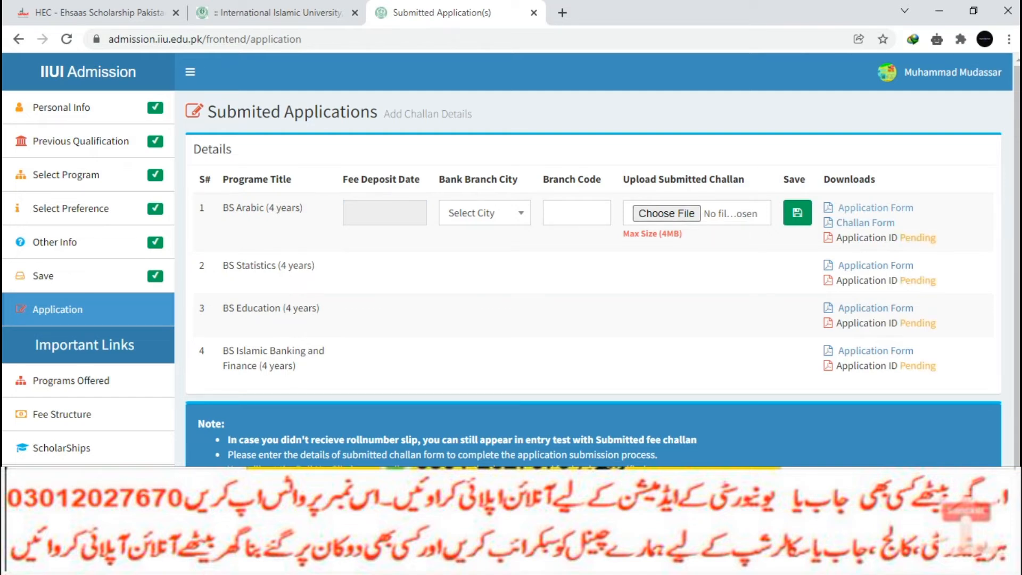
# Step: Download the BS Arabic challan form as document.pdf and open the file from Internet Download Manager
pyautogui.click(864, 222)
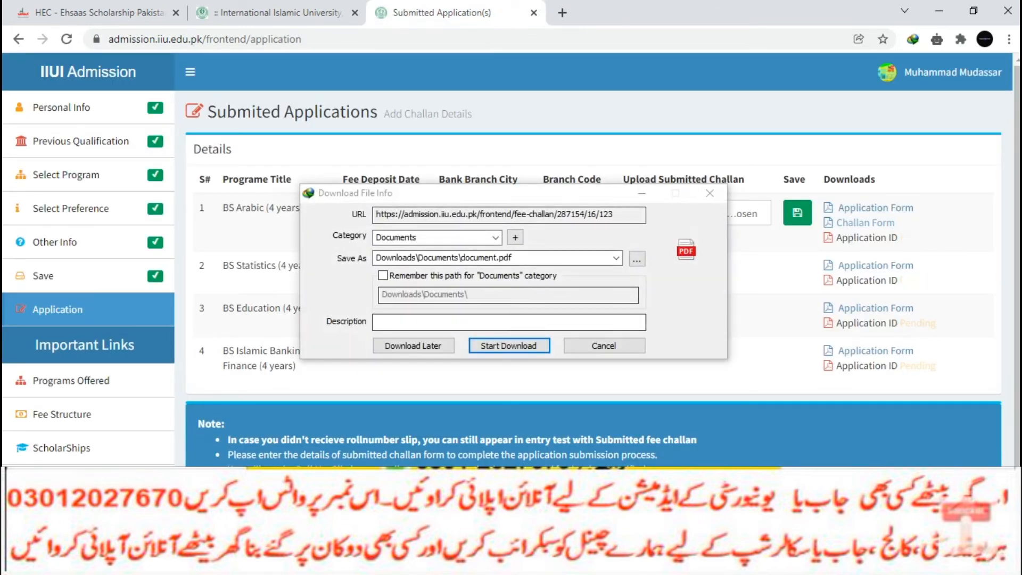
pyautogui.click(508, 344)
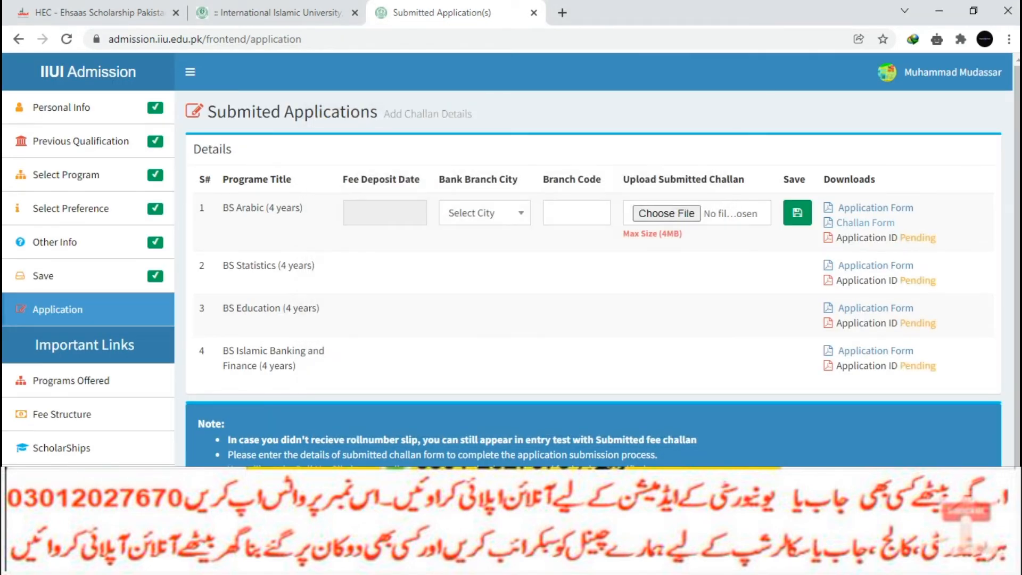
pyautogui.hotkey('alt', 'Tab')
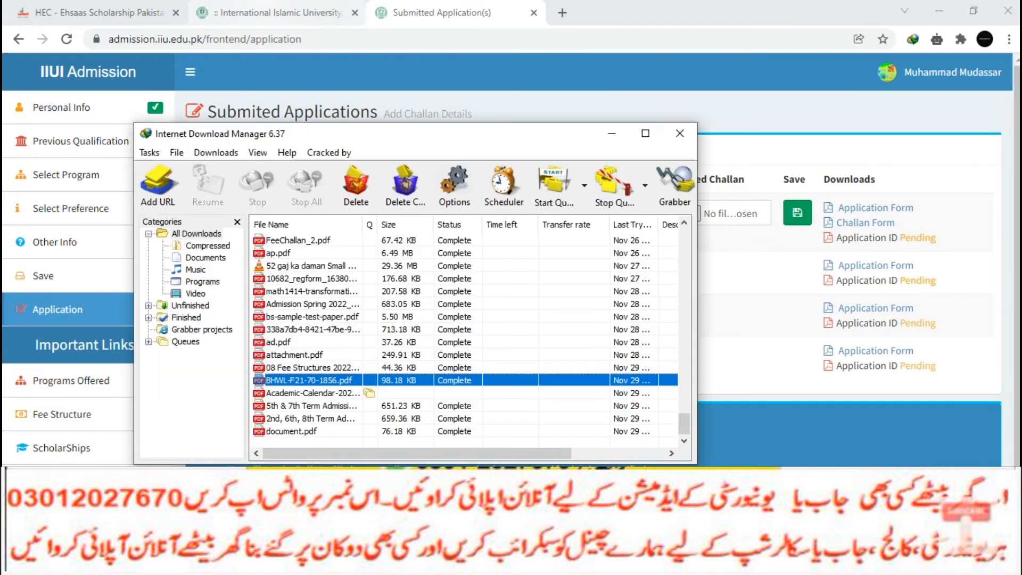
pyautogui.doubleClick(291, 431)
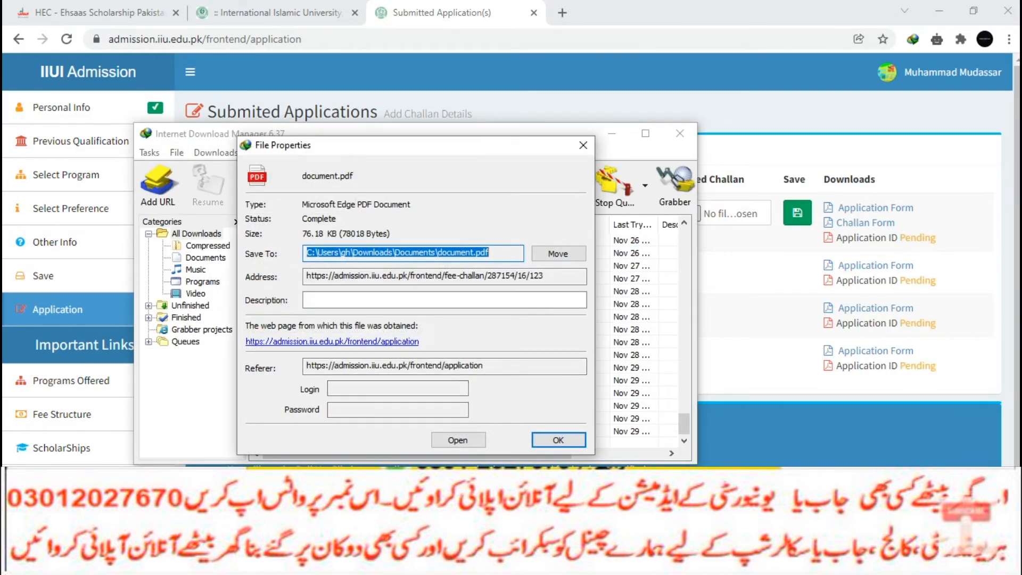
pyautogui.click(458, 440)
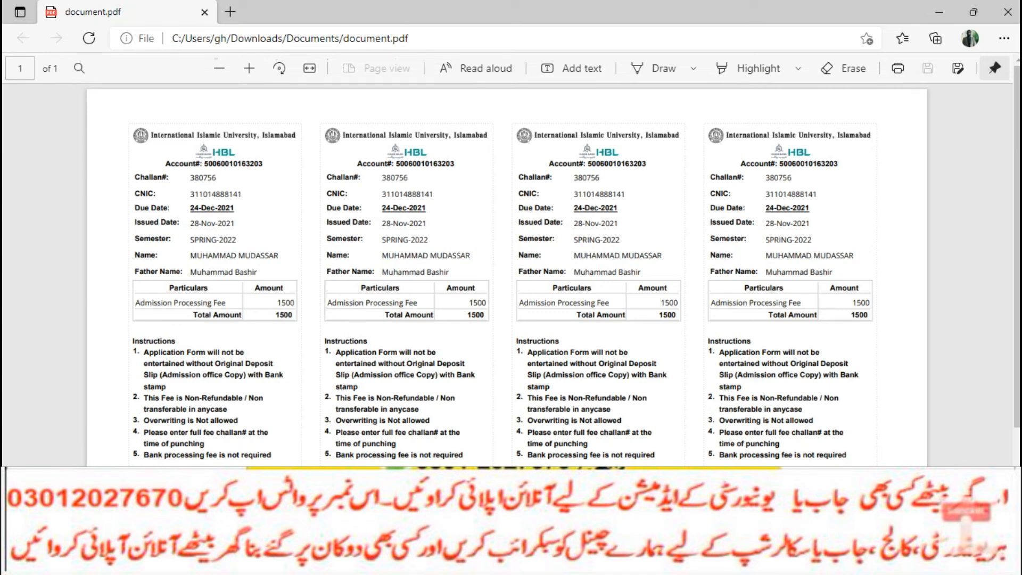
# Step: Switch back to Chrome, open the BS Statistics application form in a new tab, and return to the submitted applications
pyautogui.hotkey('alt', 'Tab')
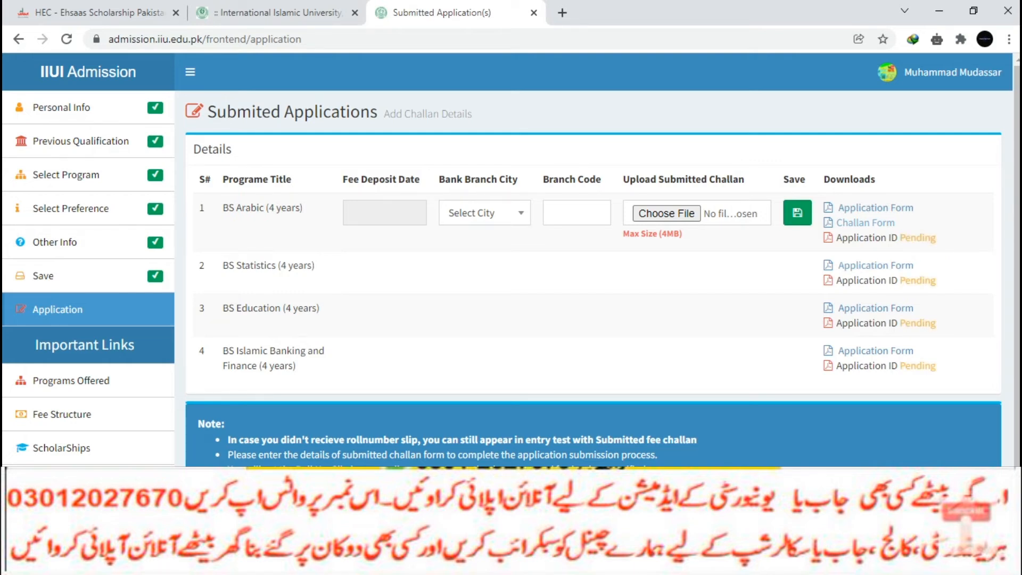
pyautogui.click(876, 208)
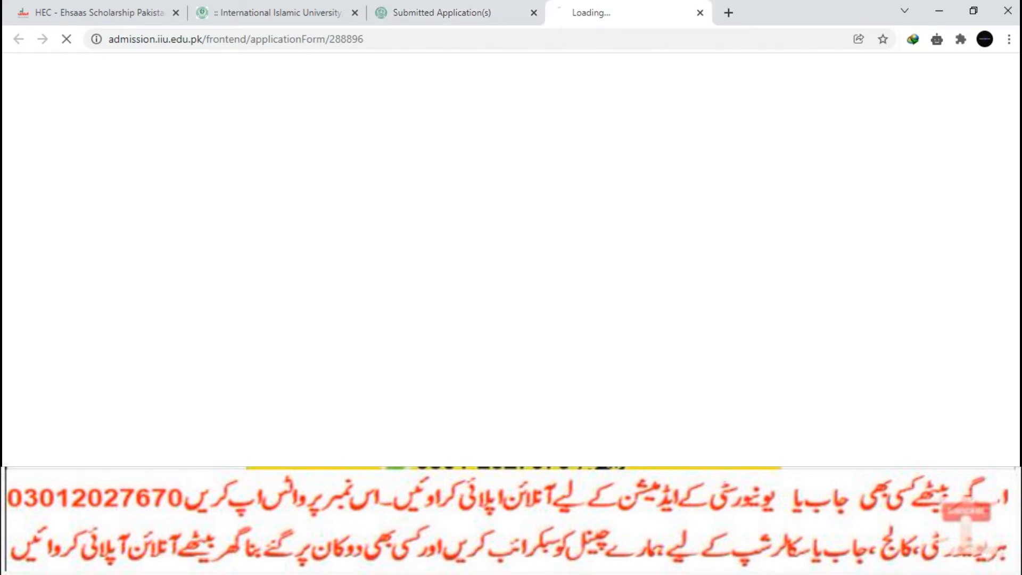
pyautogui.click(462, 13)
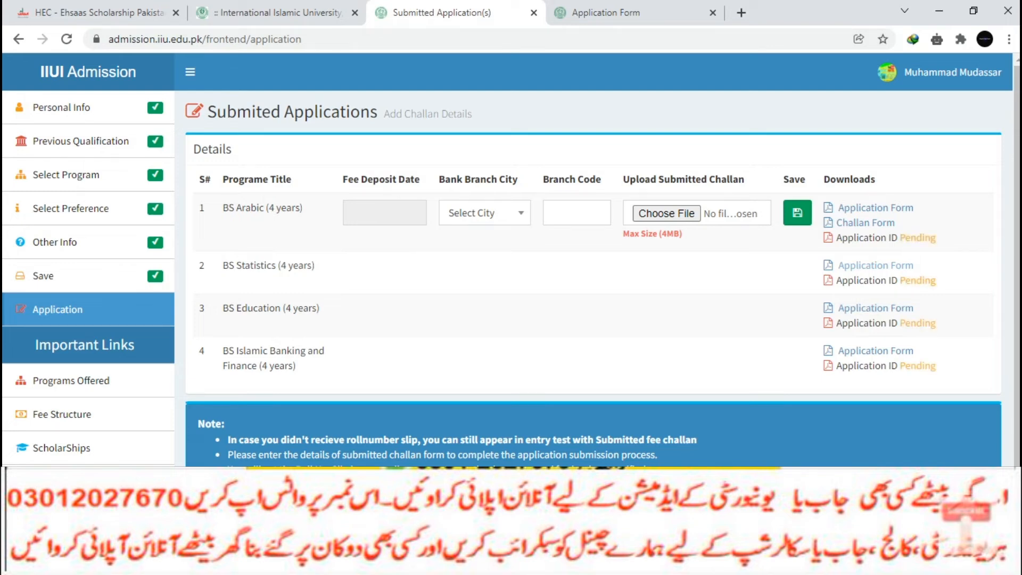
# Step: Set the BS Arabic challan's bank branch city to Abbottabad and its fee deposit date to 2021-11-29
pyautogui.click(666, 213)
pyautogui.click(461, 334)
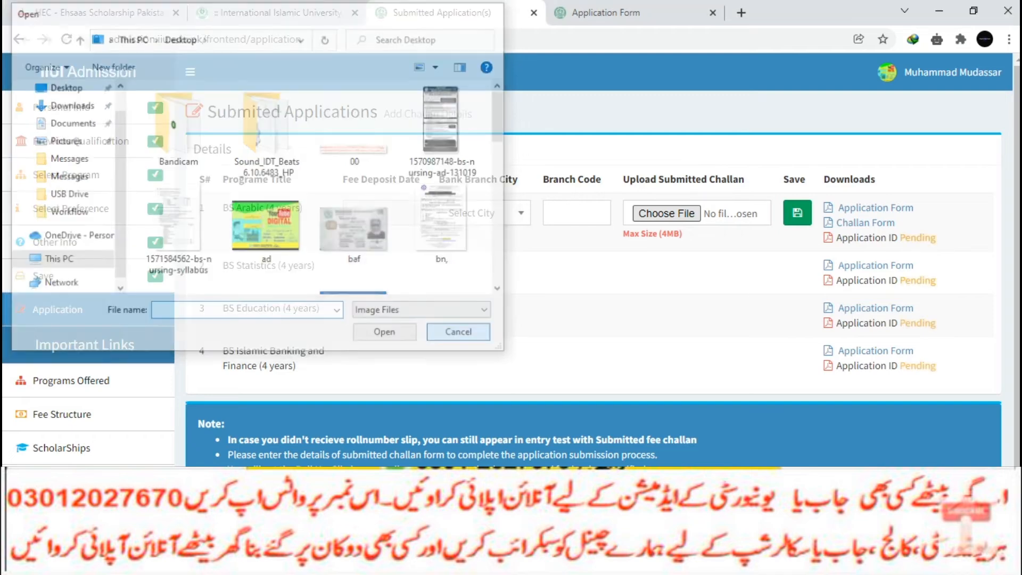
pyautogui.click(484, 213)
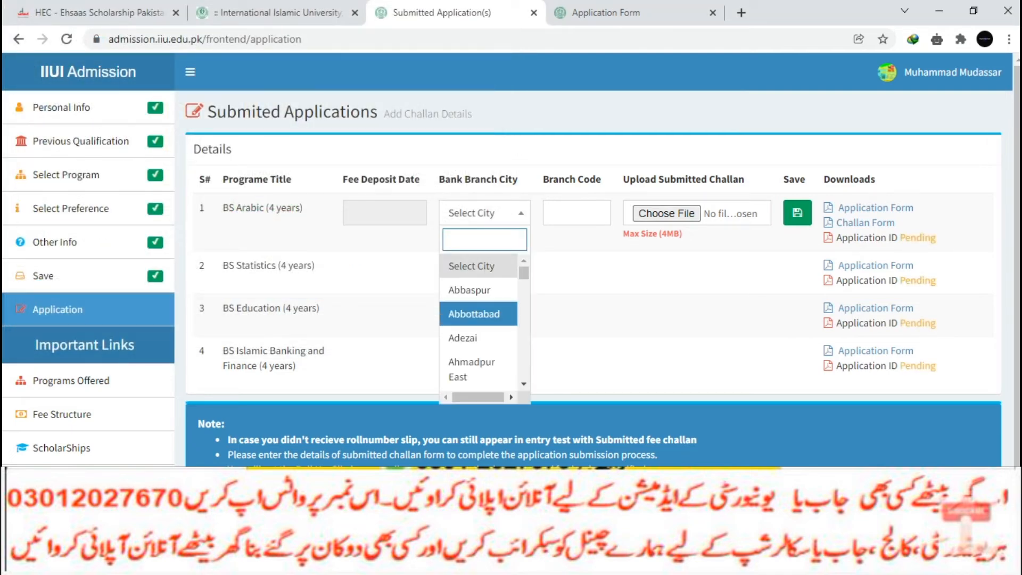
pyautogui.click(473, 314)
pyautogui.click(384, 212)
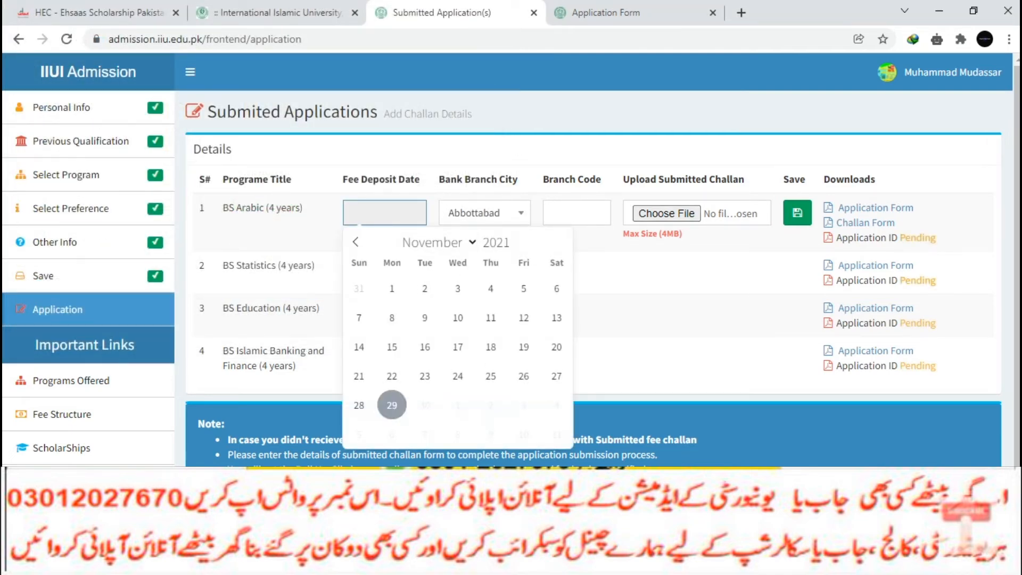
pyautogui.click(392, 405)
# Step: Set the branch code in the BS Arabic challan details to 5
pyautogui.click(596, 209)
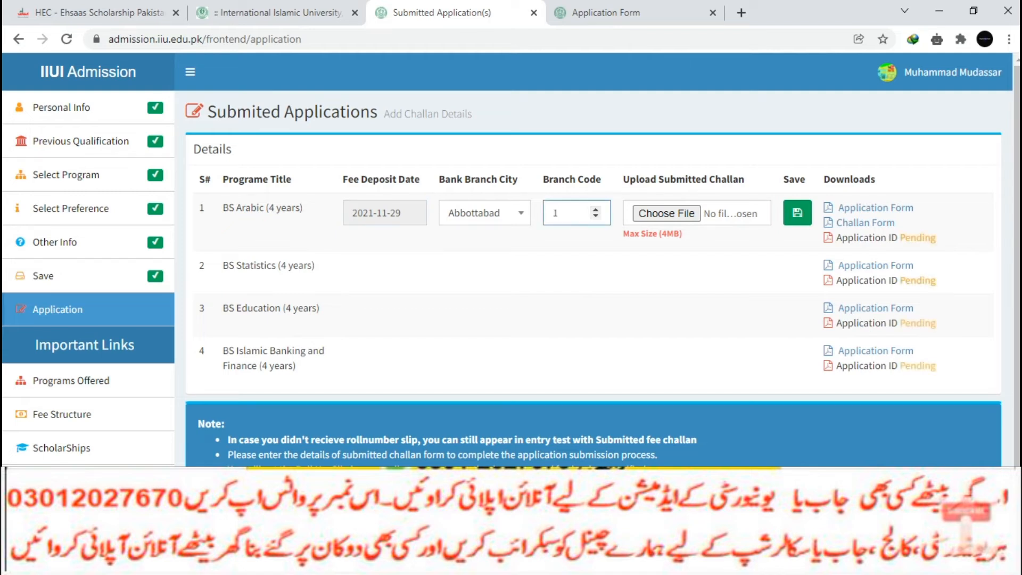
pyautogui.click(596, 216)
pyautogui.click(596, 209)
pyautogui.click(596, 209)
pyautogui.click(596, 209)
pyautogui.click(596, 210)
pyautogui.click(596, 209)
# Step: Attach ad.jpg as the submitted challan for BS Arabic and save the challan details
pyautogui.click(798, 213)
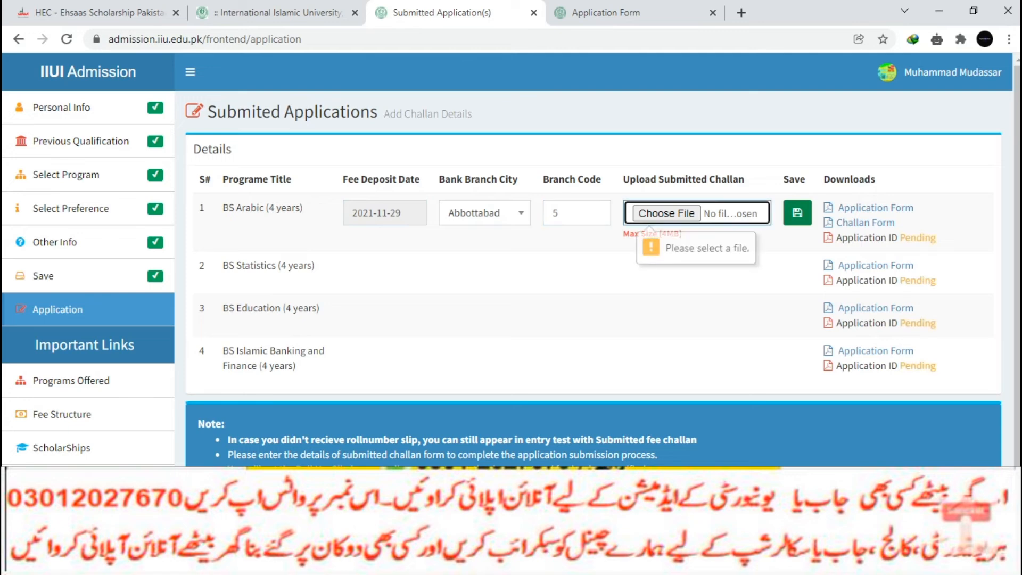
pyautogui.click(667, 213)
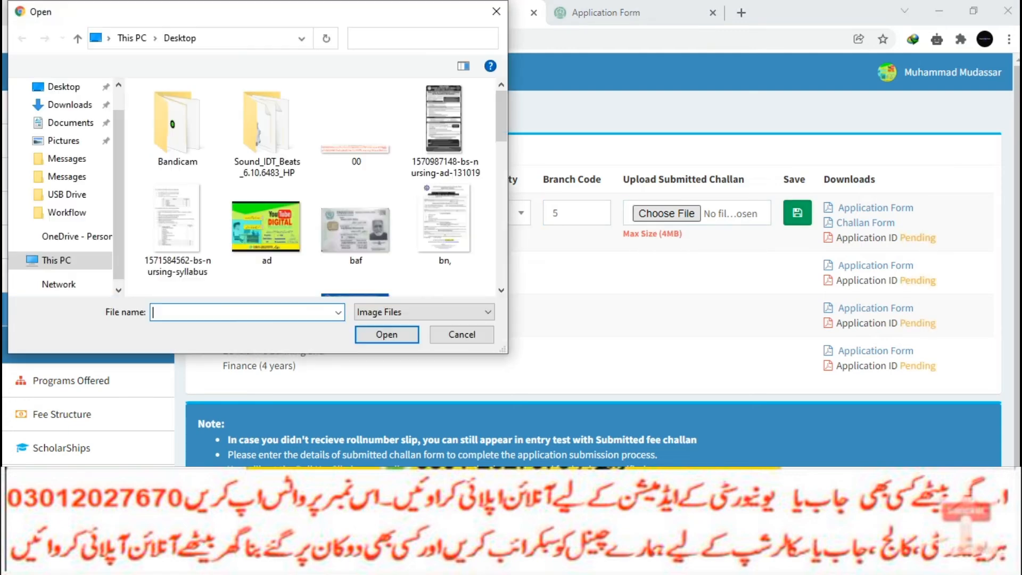
pyautogui.click(267, 226)
pyautogui.press('Return')
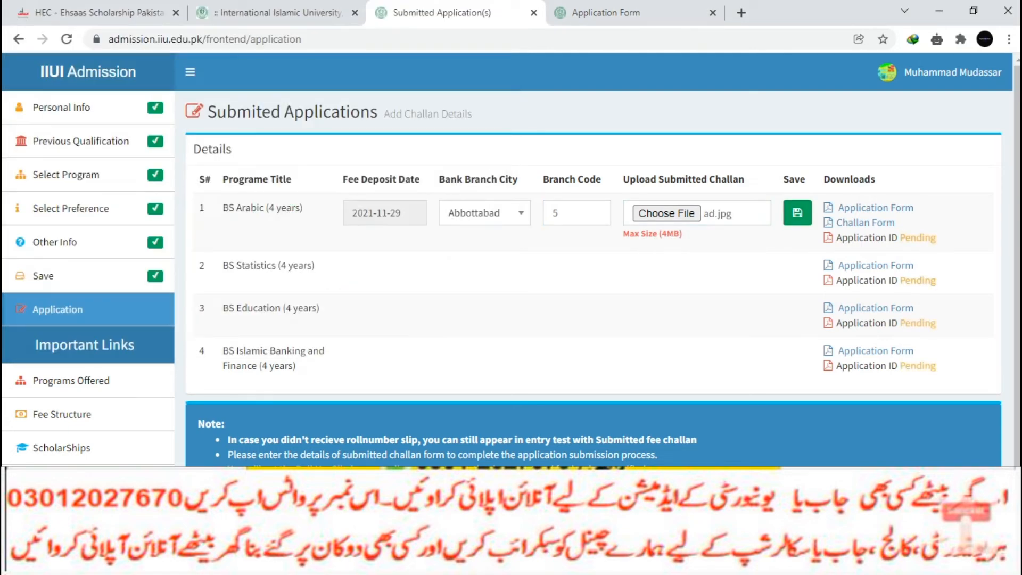
pyautogui.click(797, 213)
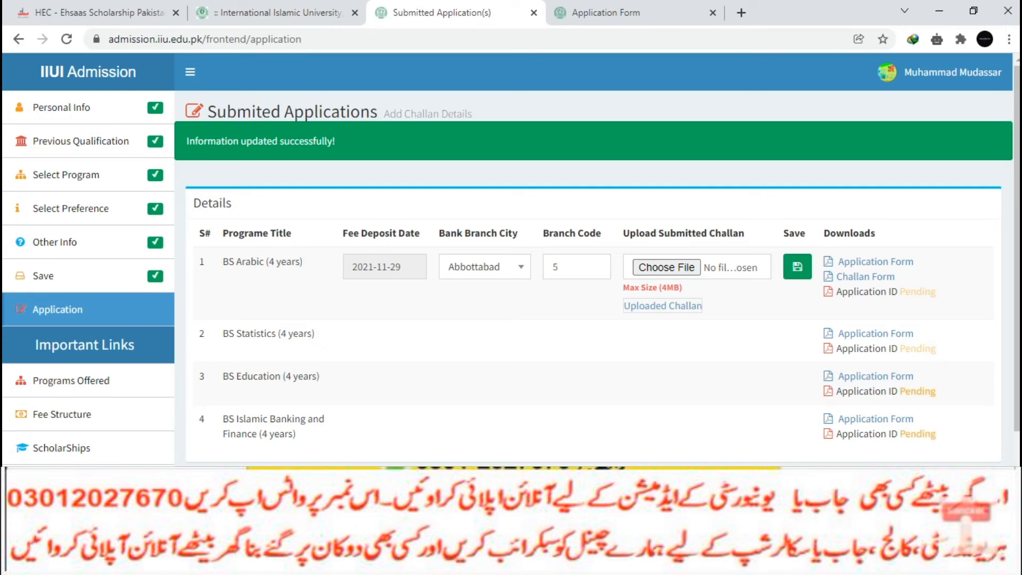
# Step: Review the BS Statistics application form, from the instructions and personal details through to the undertaking and declaration
pyautogui.click(876, 334)
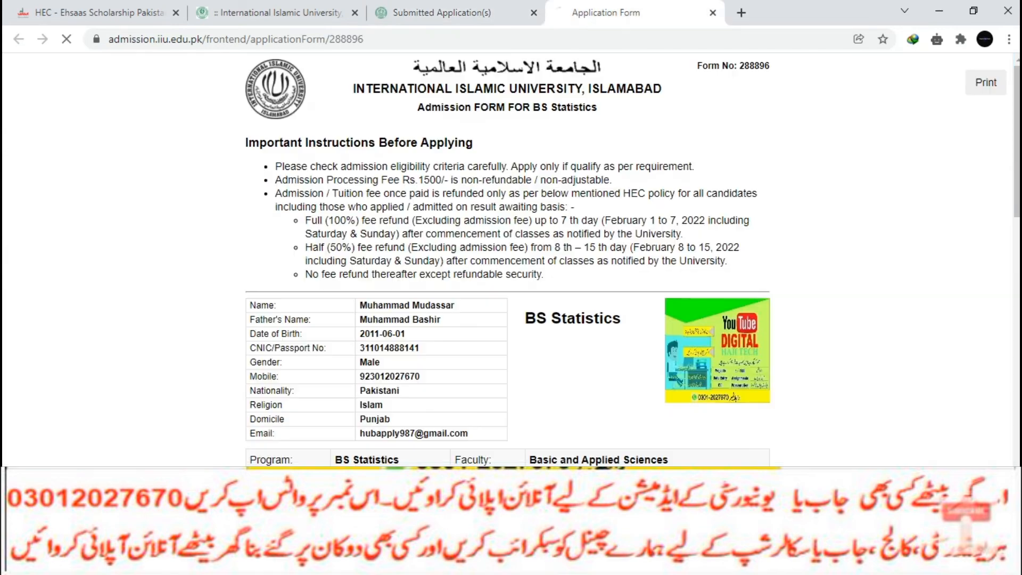
pyautogui.scroll(-12, 507, 260)
pyautogui.scroll(7, 507, 261)
pyautogui.scroll(-14, 507, 261)
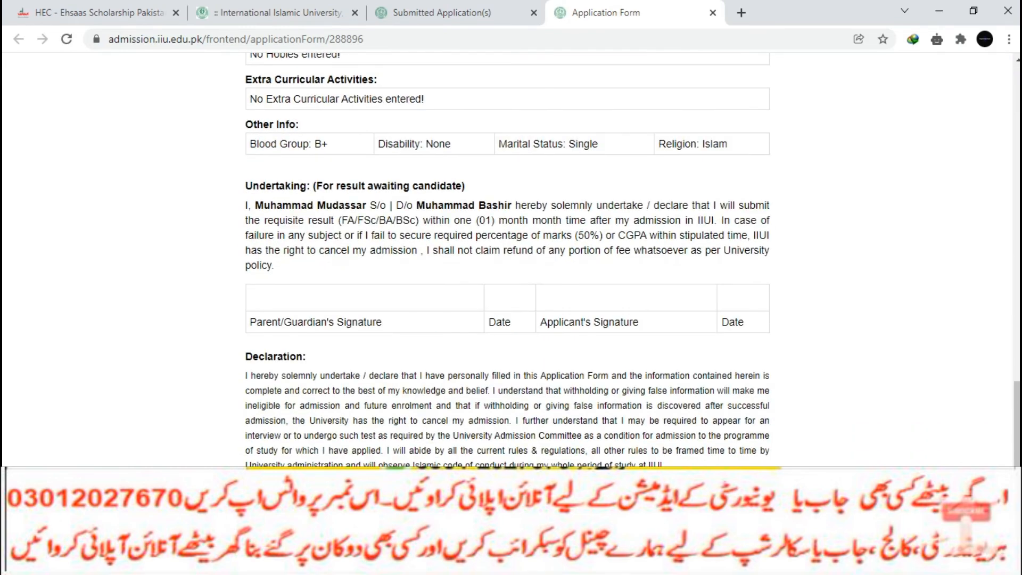
pyautogui.scroll(20, 507, 261)
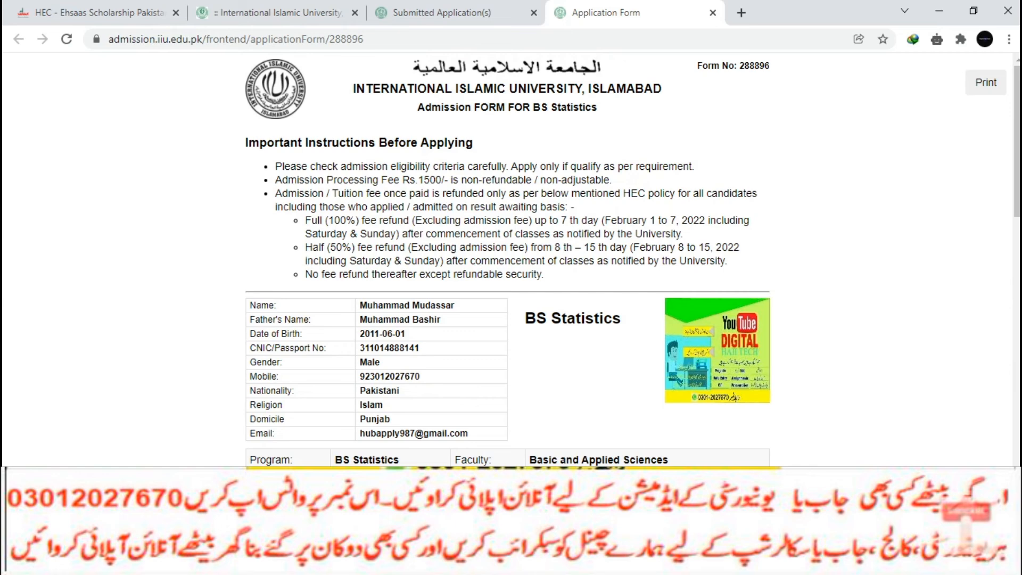
pyautogui.click(442, 13)
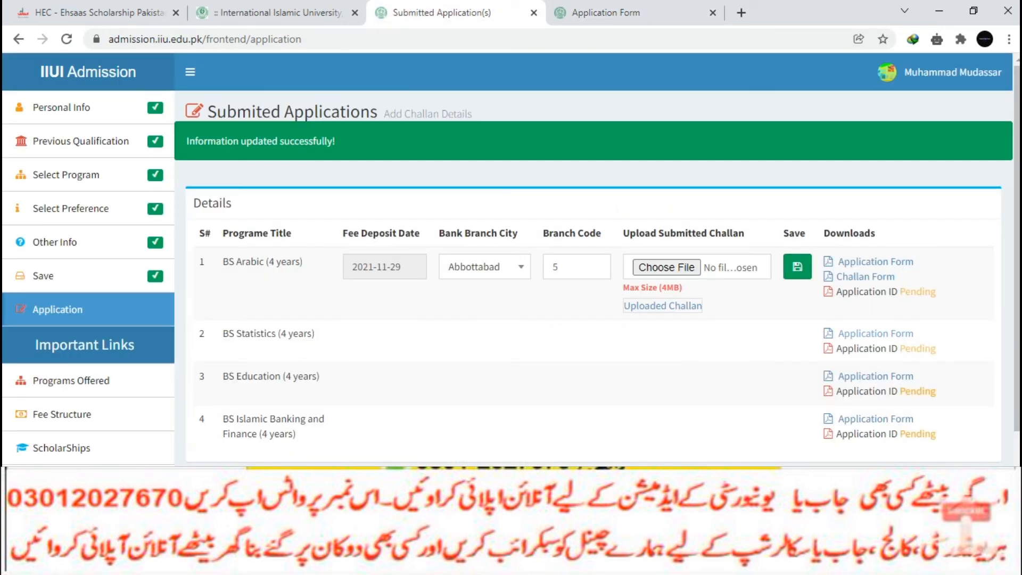
pyautogui.click(875, 376)
pyautogui.scroll(-10, 507, 259)
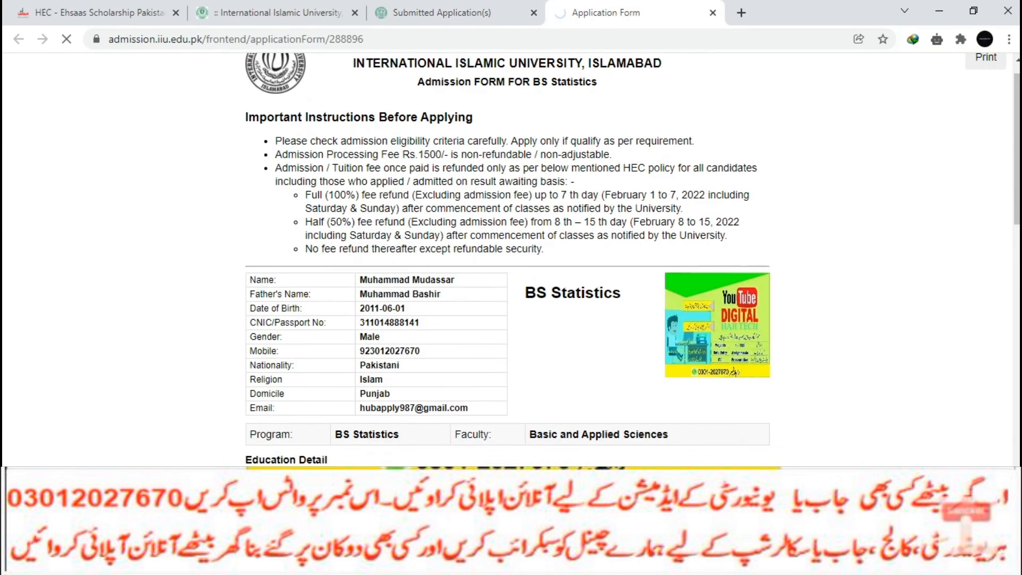
pyautogui.click(551, 333)
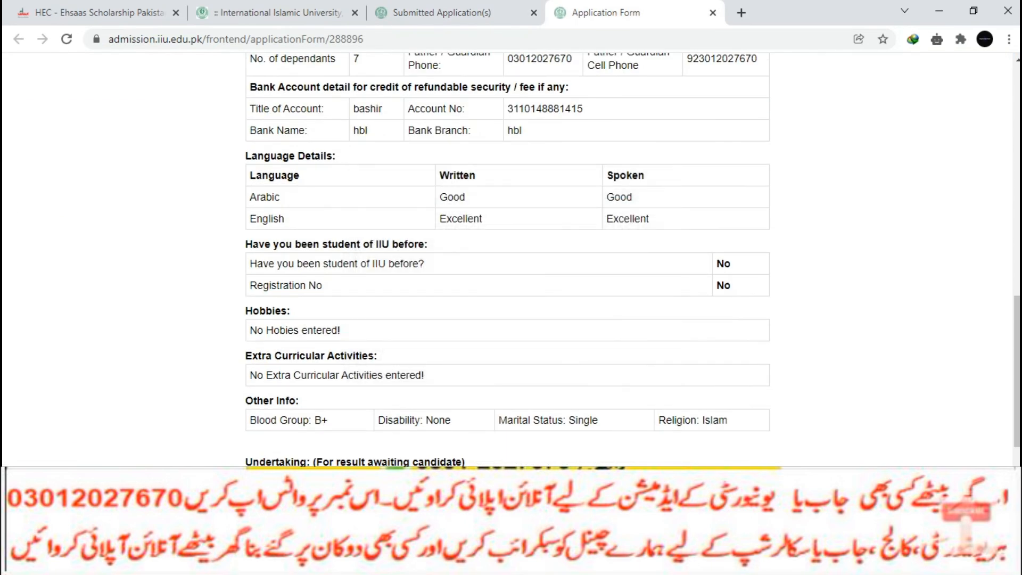
pyautogui.scroll(-5, 507, 260)
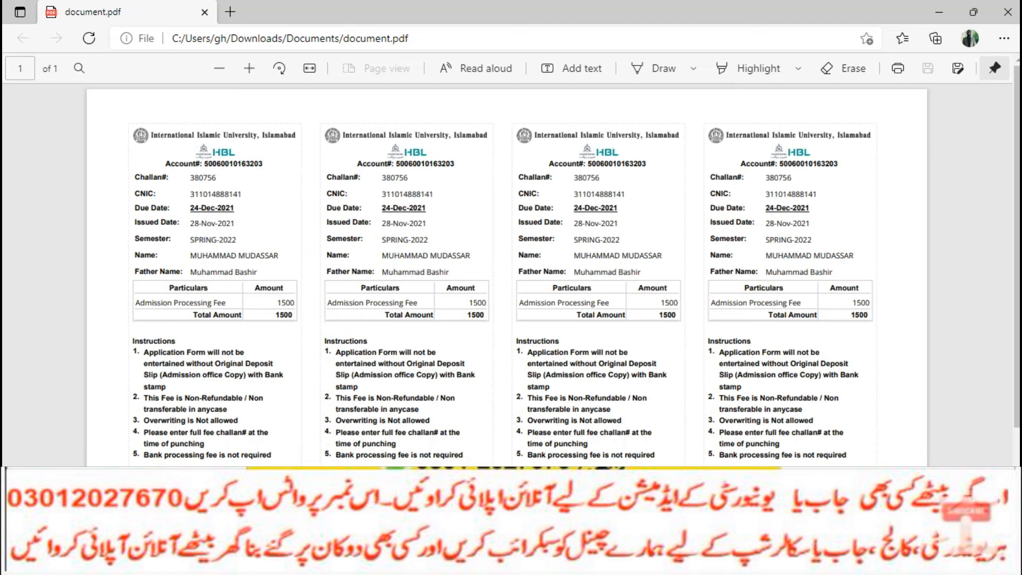
# Step: Switch to document.pdf in Edge and look over the fee challan's bank, accounts, admission office and student copies
pyautogui.scroll(-3, 507, 266)
pyautogui.scroll(3, 508, 266)
pyautogui.scroll(-3, 508, 266)
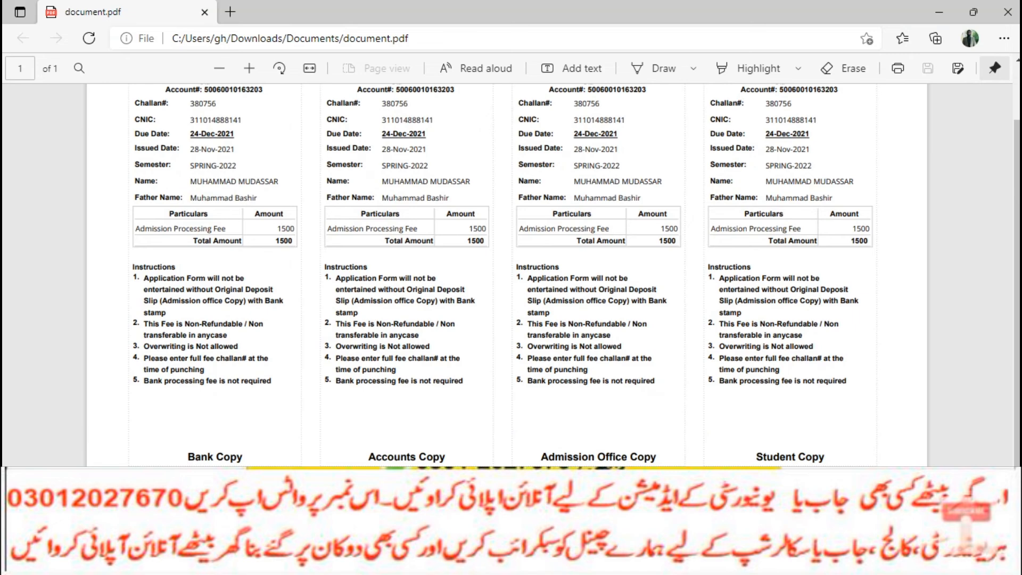
pyautogui.scroll(3, 508, 266)
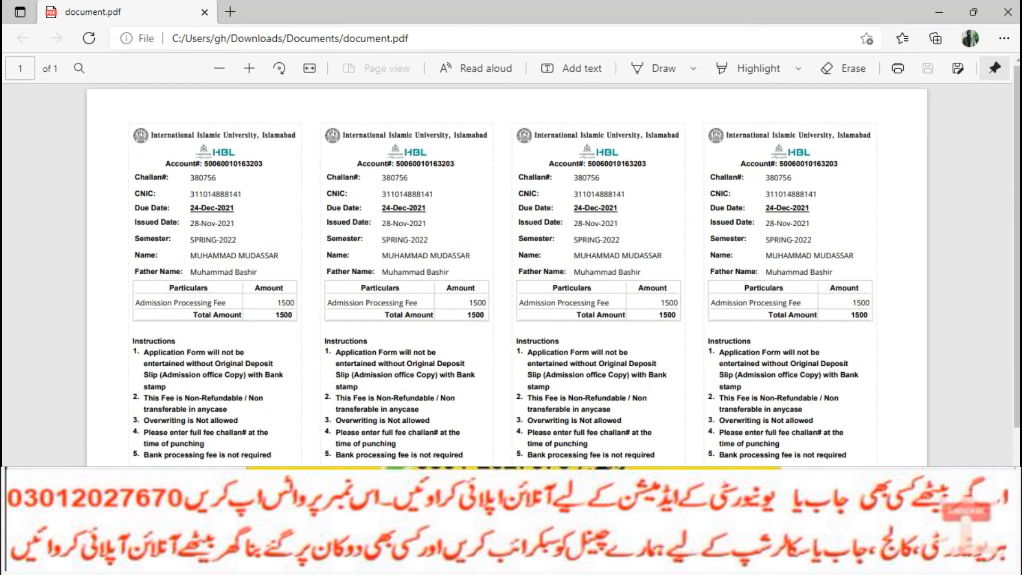